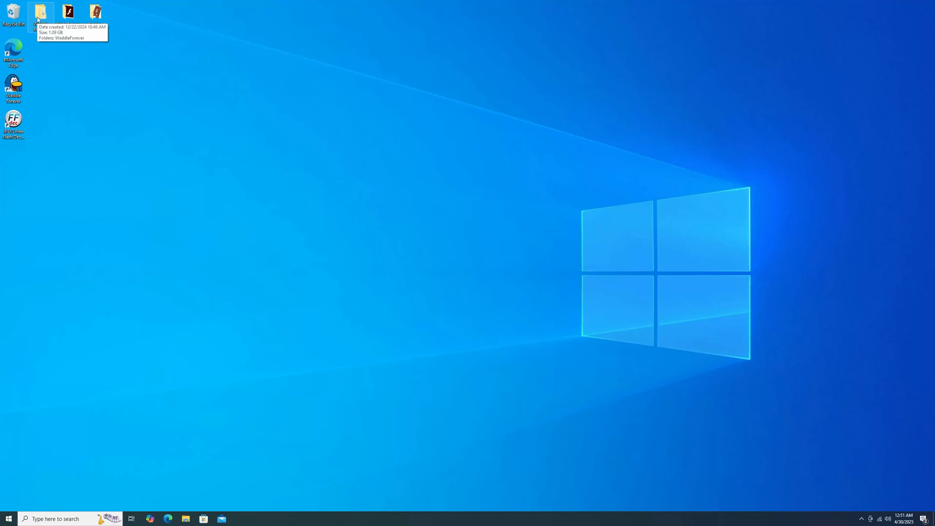
# Step: Open the music folder under WaddleForever's media folder and look through its SWF files
pyautogui.doubleClick(39, 15)
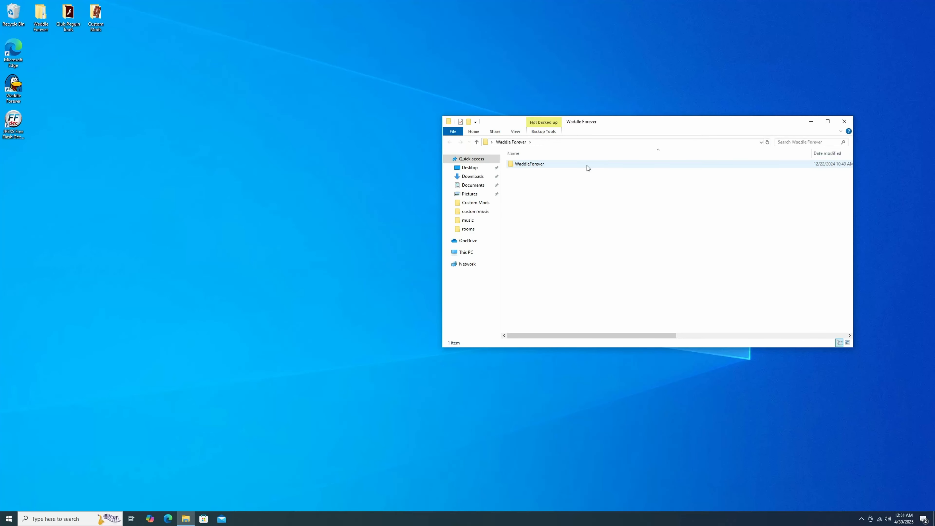
pyautogui.doubleClick(570, 165)
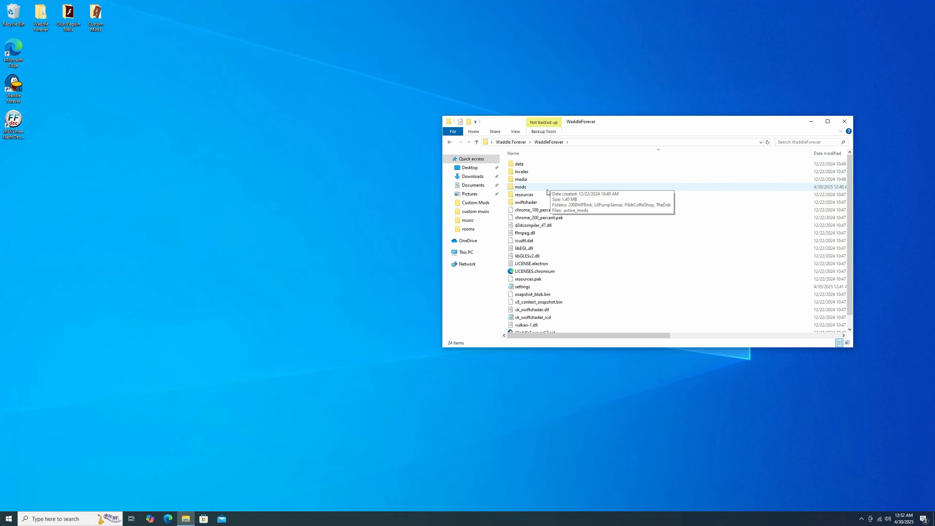
pyautogui.doubleClick(540, 180)
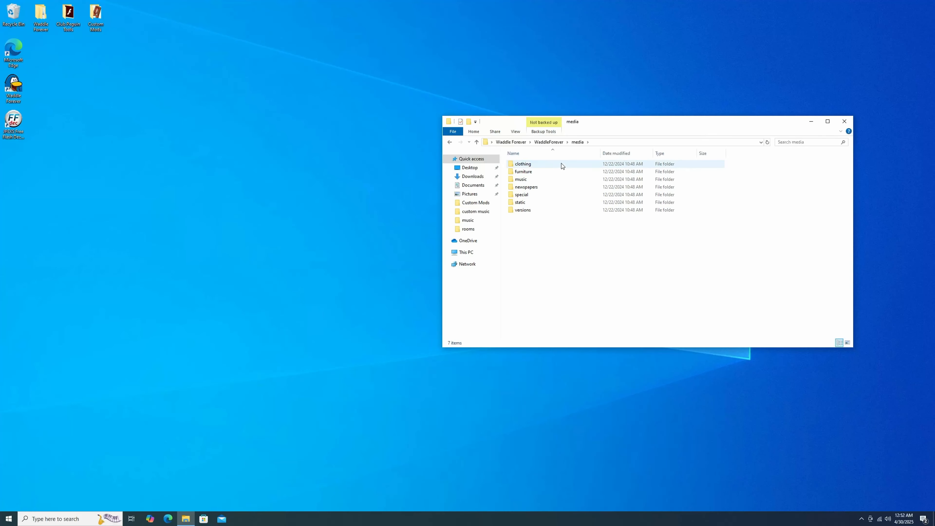
pyautogui.click(550, 179)
pyautogui.doubleClick(549, 179)
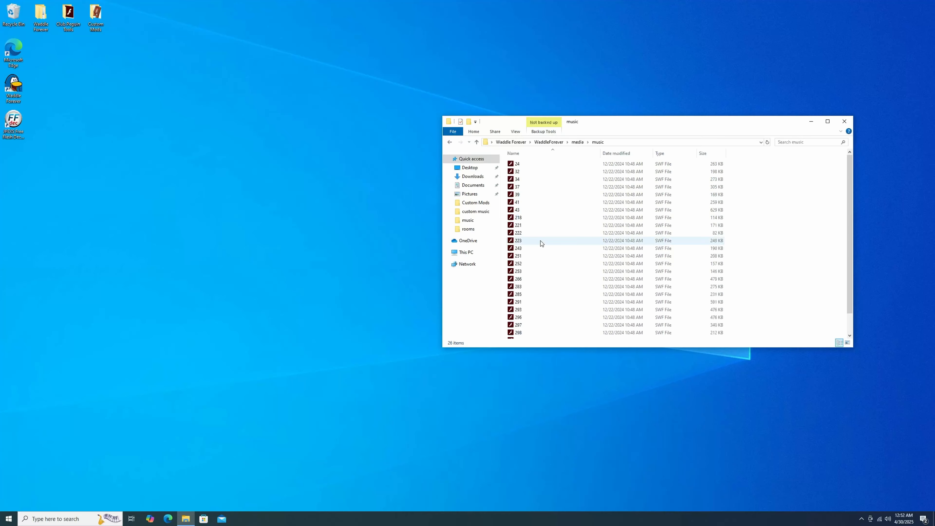
pyautogui.scroll(-1, 537, 254)
pyautogui.scroll(1, 536, 264)
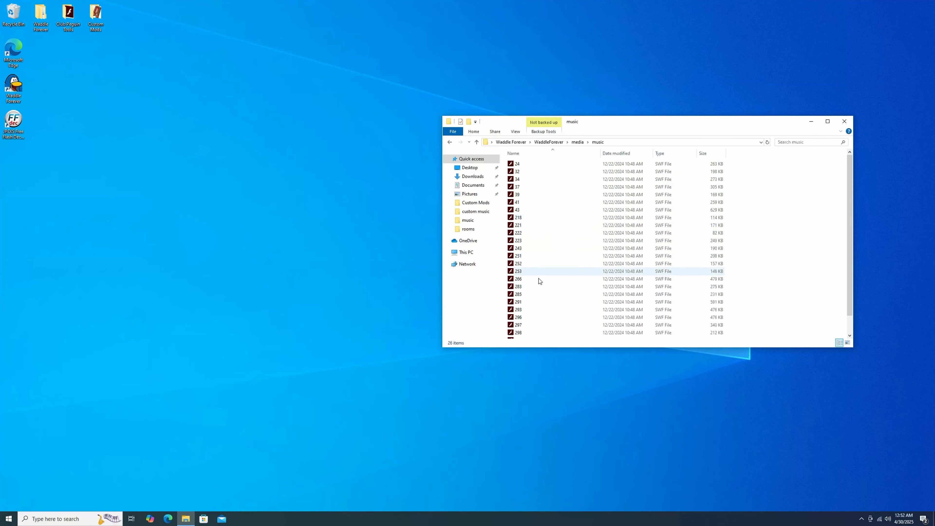
# Step: Open the game's music folder under media/static/play/v2/content/global and preview SWF file 1 in Flash Player
pyautogui.click(477, 142)
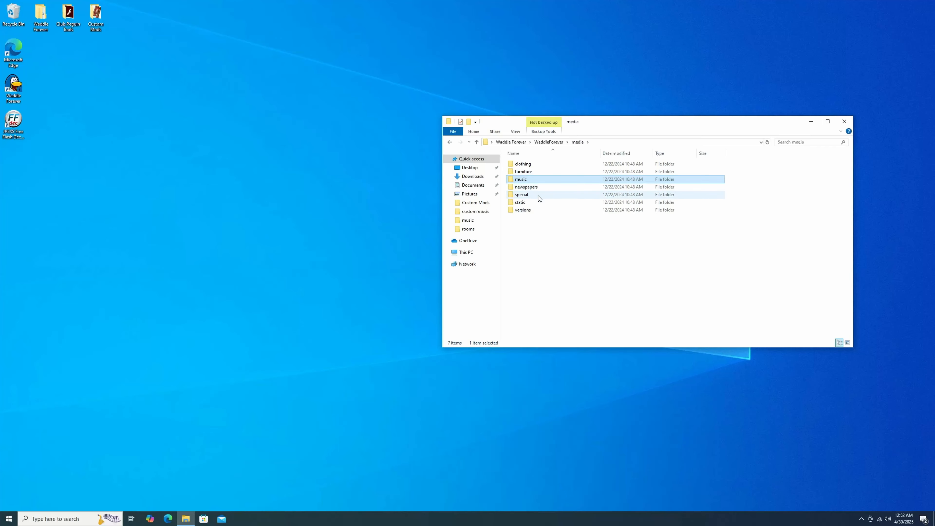
pyautogui.doubleClick(539, 205)
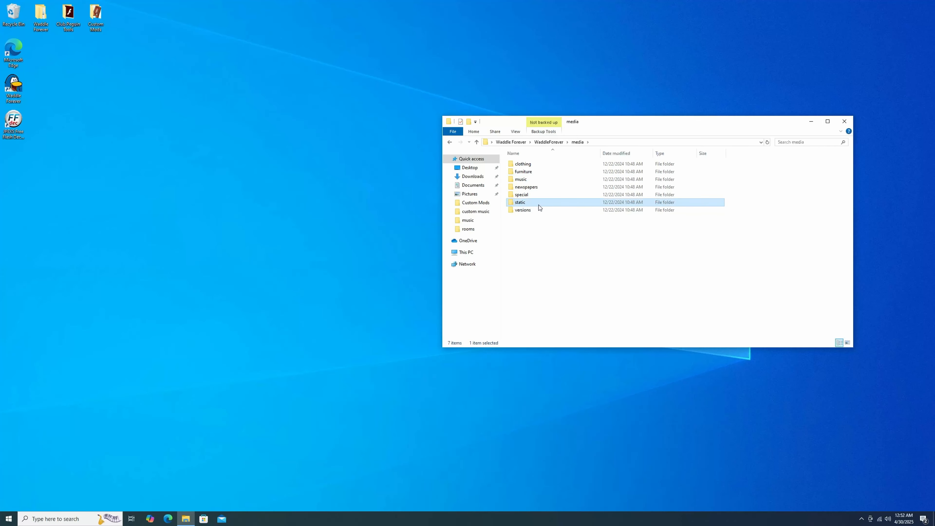
pyautogui.click(535, 189)
pyautogui.doubleClick(535, 189)
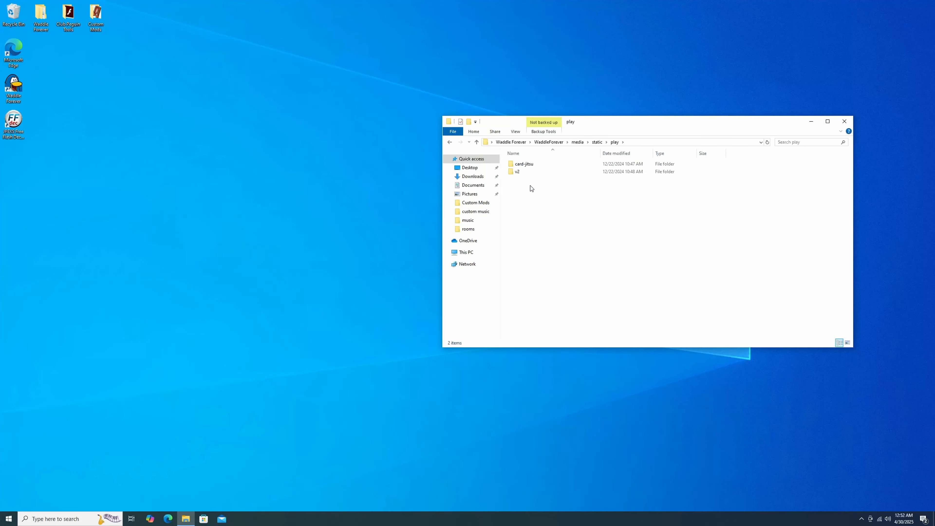
pyautogui.doubleClick(525, 172)
pyautogui.doubleClick(525, 173)
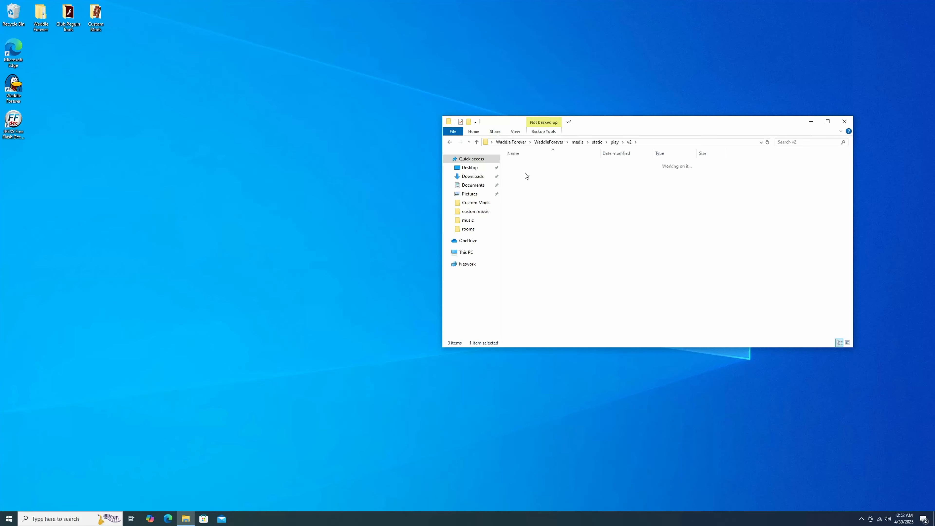
pyautogui.doubleClick(525, 165)
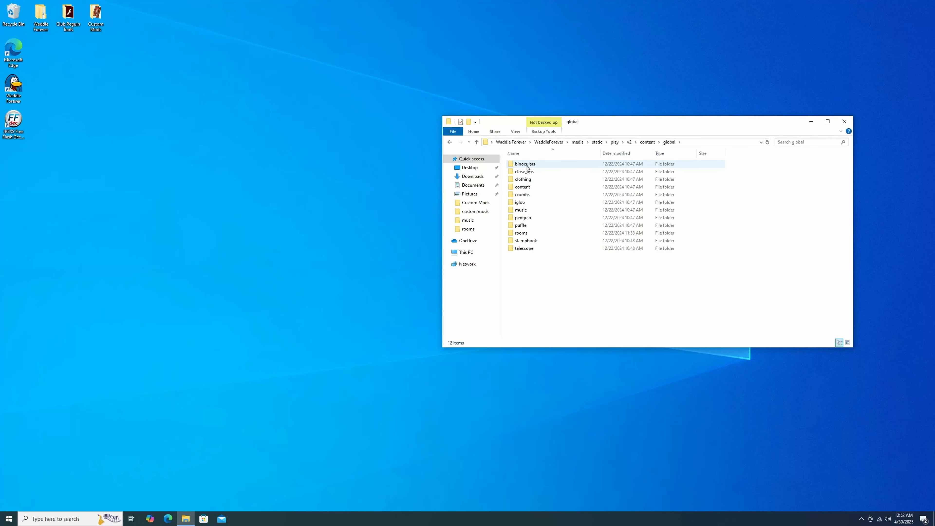
pyautogui.doubleClick(533, 208)
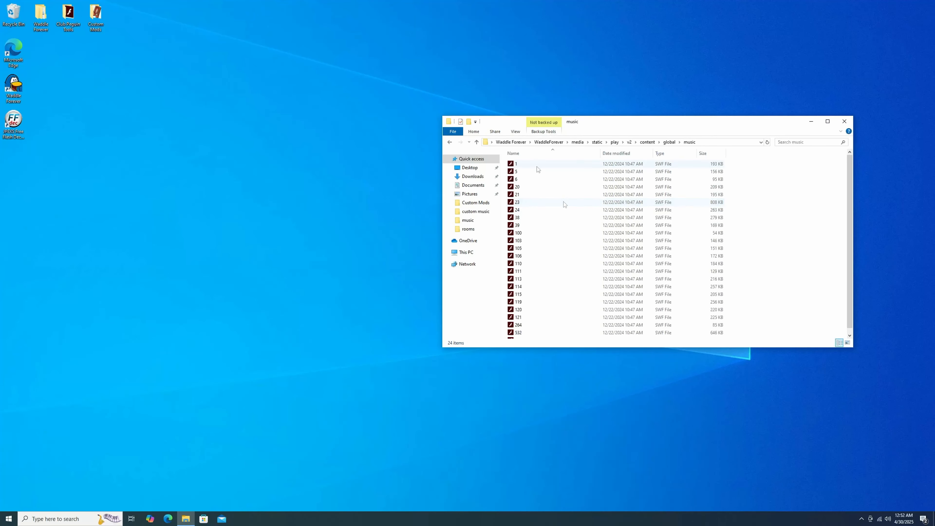
pyautogui.doubleClick(525, 163)
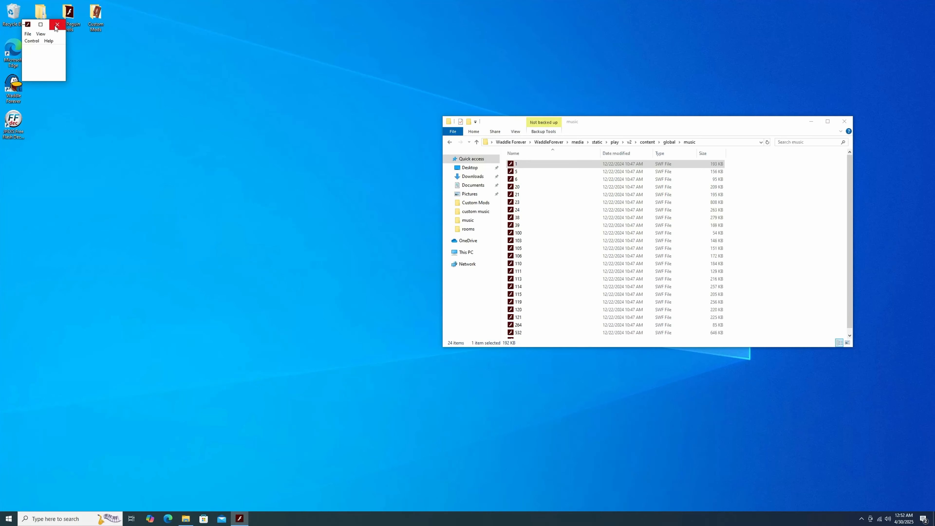
pyautogui.click(56, 26)
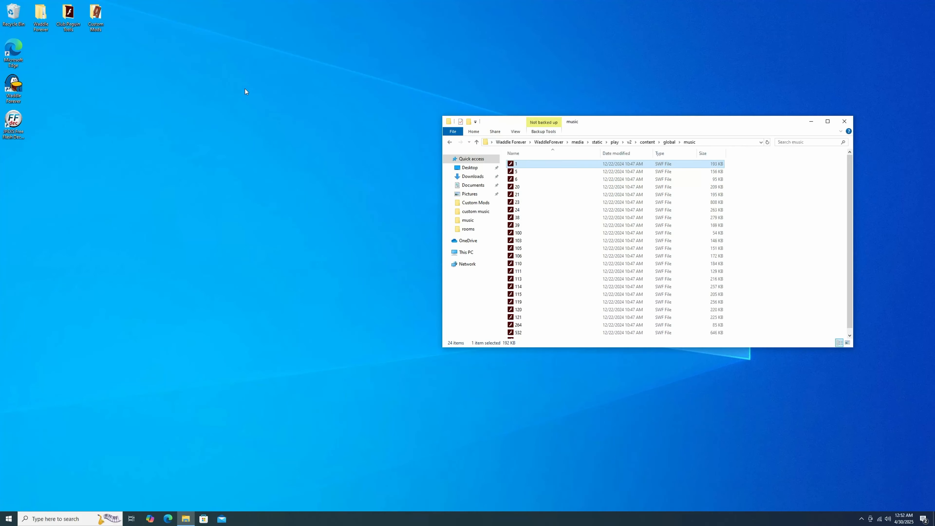
# Step: Open the custom music folder inside Custom Mods and place its window beside the game's music folder
pyautogui.doubleClick(96, 15)
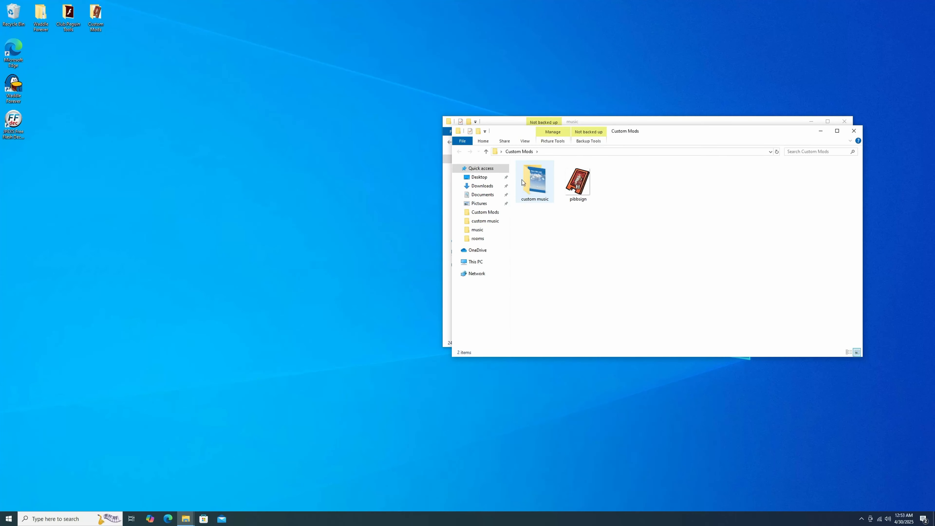
pyautogui.moveTo(537, 180)
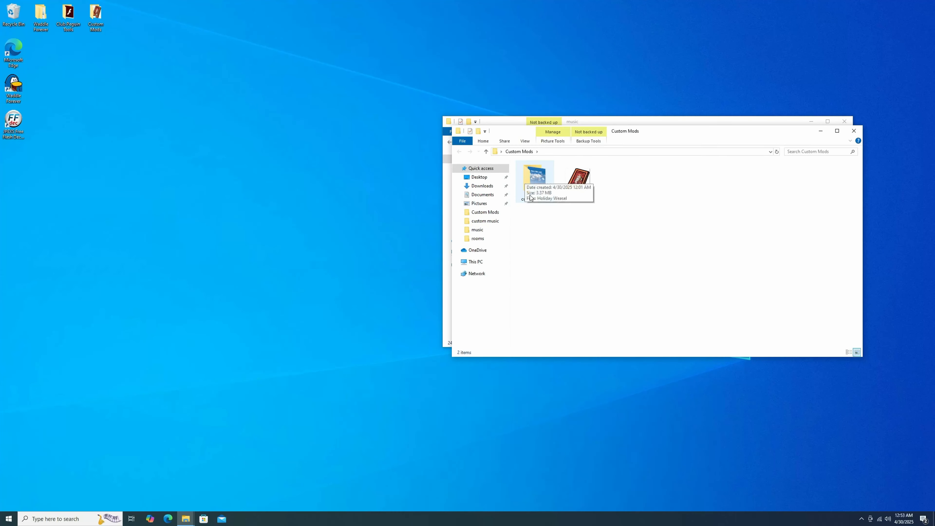
pyautogui.doubleClick(537, 180)
pyautogui.moveTo(662, 132); pyautogui.dragTo(259, 123)
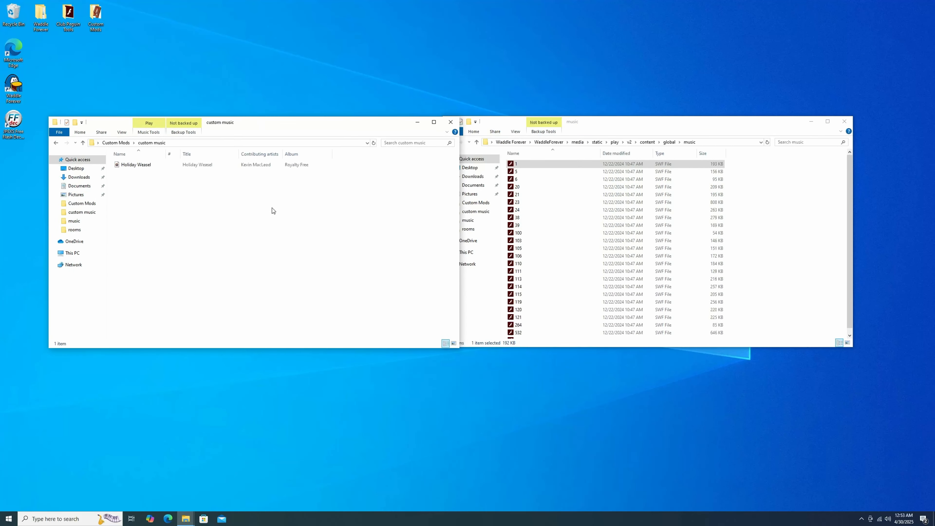
# Step: Copy SWF file 1 from the game's music folder into the custom music folder
pyautogui.click(529, 165)
pyautogui.rightClick(529, 165)
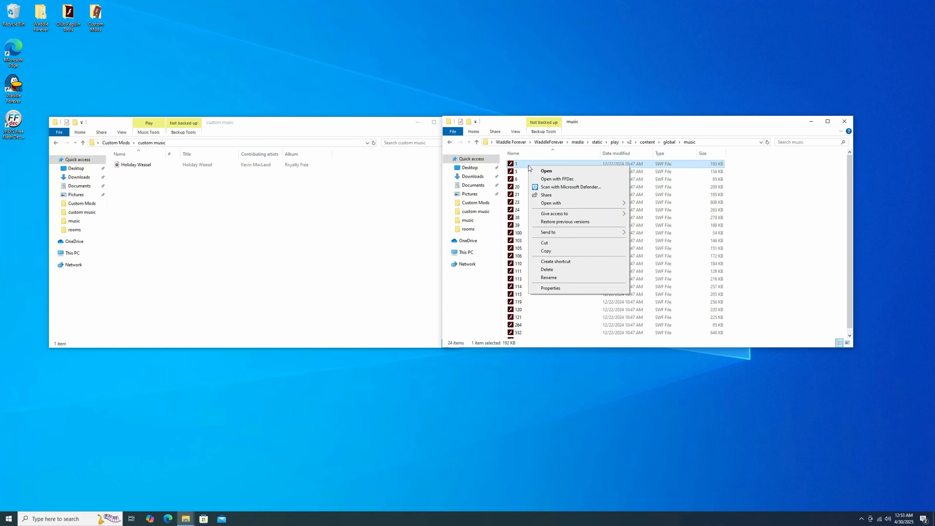
pyautogui.click(547, 251)
pyautogui.click(215, 244)
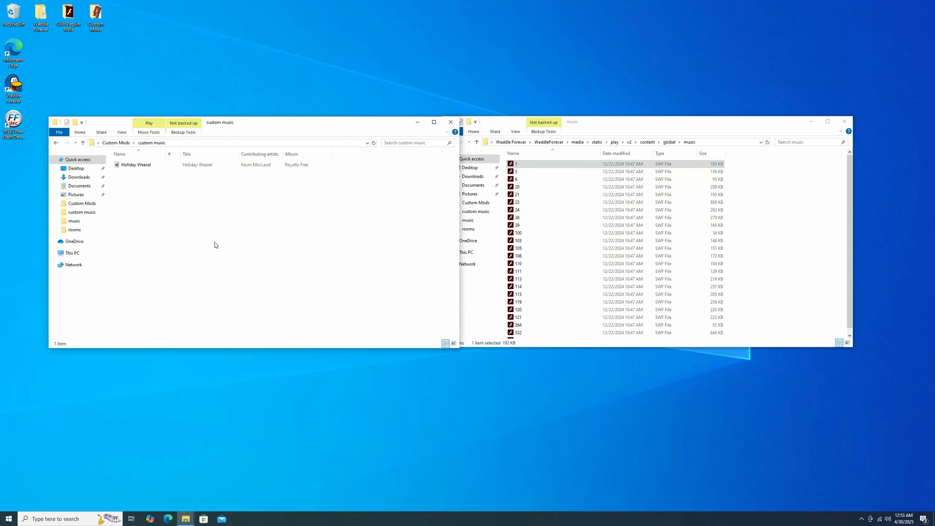
pyautogui.rightClick(320, 206)
pyautogui.click(337, 256)
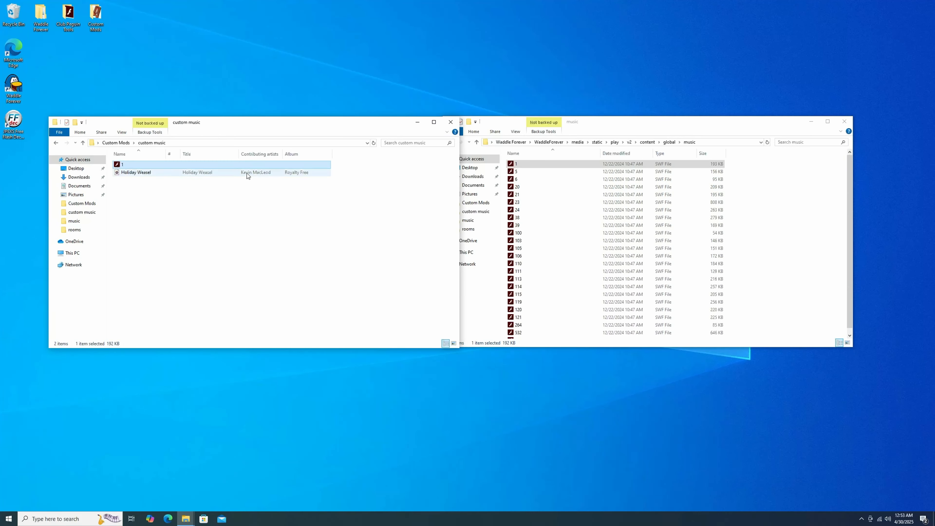
# Step: Preview the Holiday Weasel track, and close both the media player and the game's music folder window
pyautogui.doubleClick(216, 174)
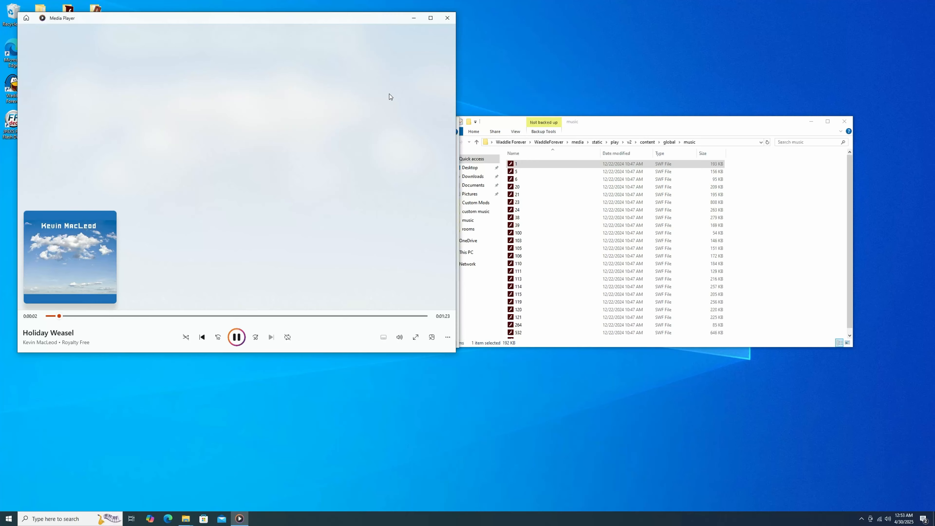
pyautogui.click(448, 18)
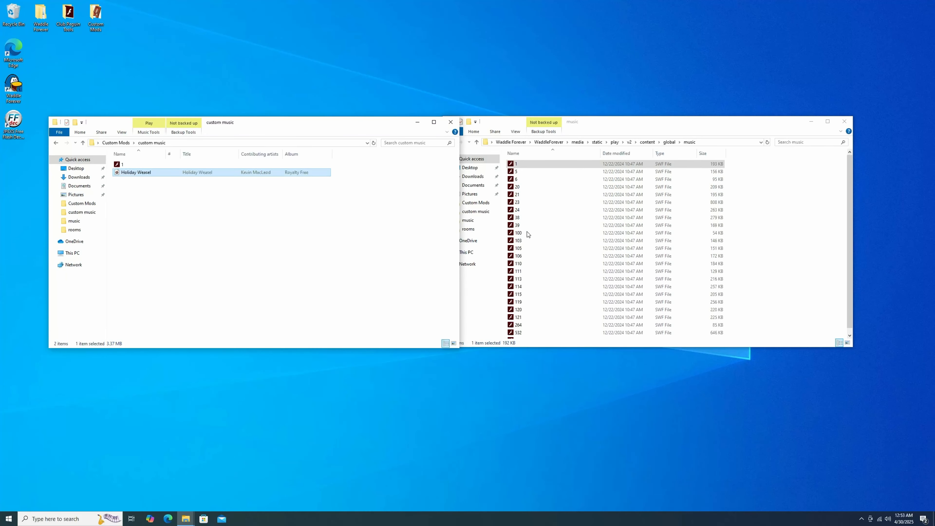
pyautogui.click(843, 122)
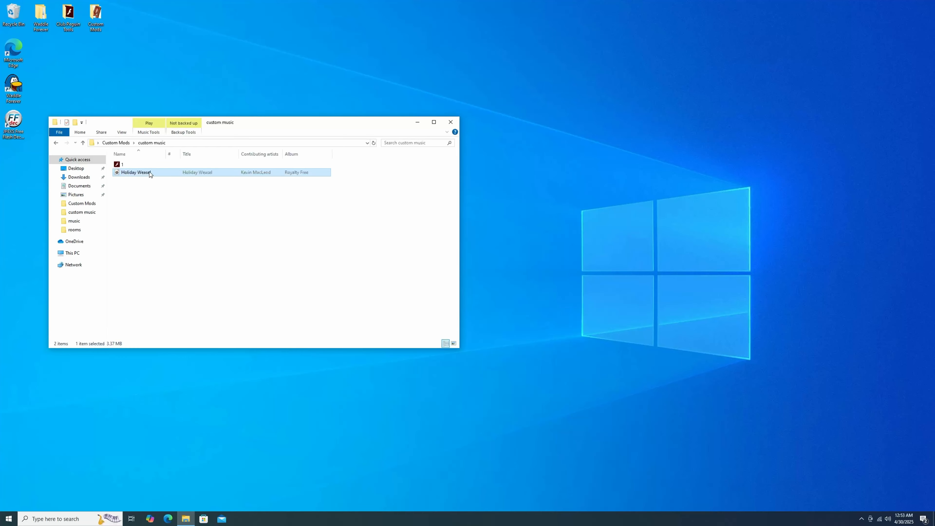
# Step: Open the copied 1.swf in JPEXS Free Flash Decompiler and pause the musicclip1 sound preview
pyautogui.rightClick(145, 164)
pyautogui.click(165, 178)
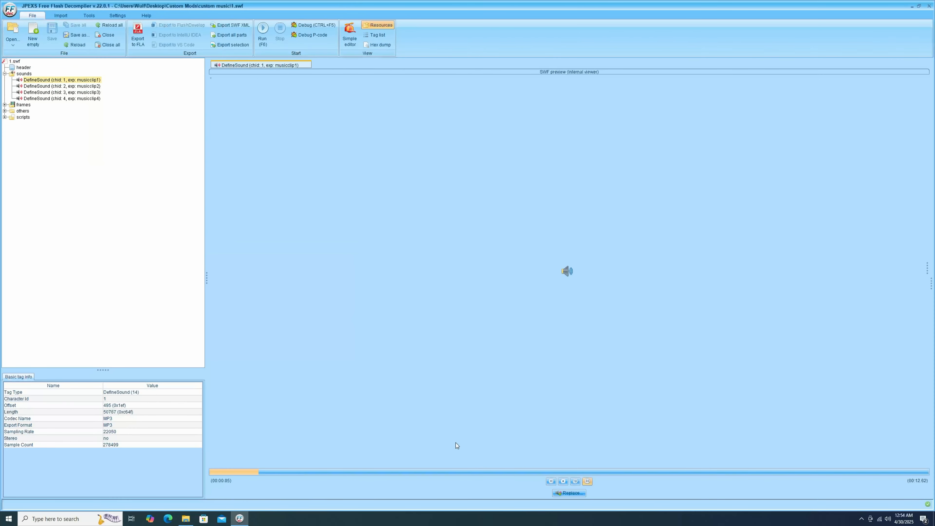
pyautogui.click(550, 481)
# Step: Remove the StartSound (cid: 2) tag from frame 6 of 1.swf
pyautogui.click(5, 105)
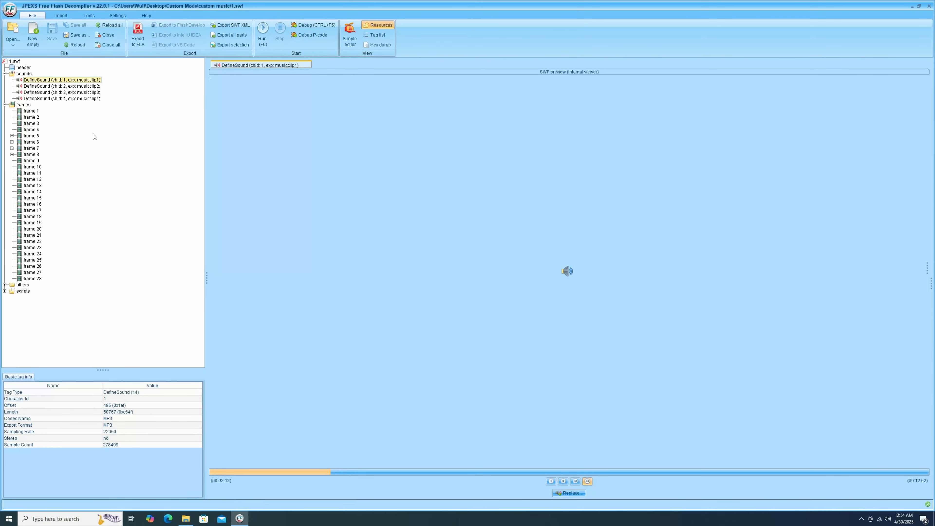
pyautogui.click(12, 142)
pyautogui.click(33, 149)
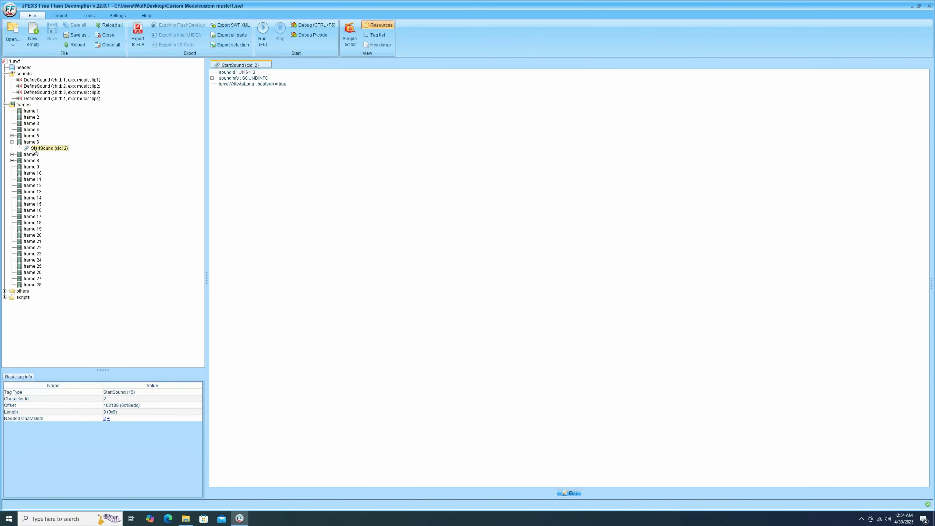
pyautogui.rightClick(34, 149)
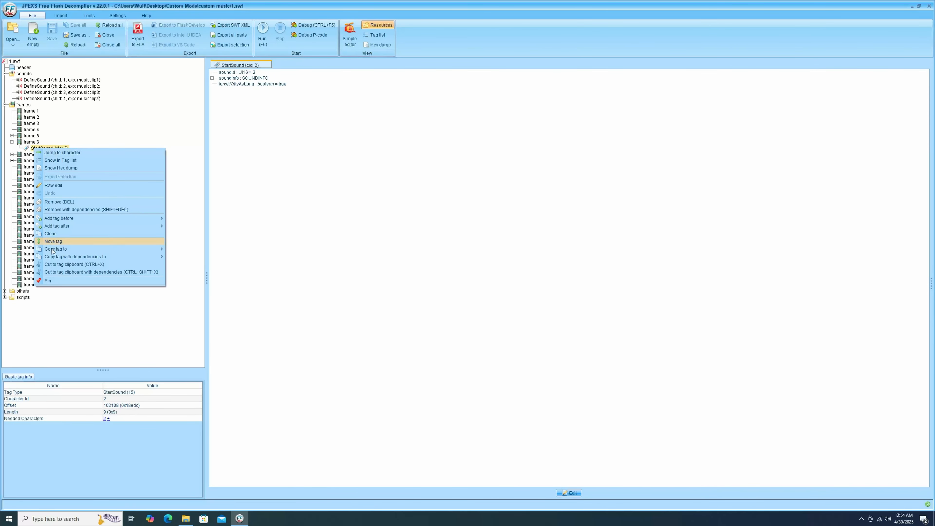
pyautogui.click(66, 202)
pyautogui.click(456, 296)
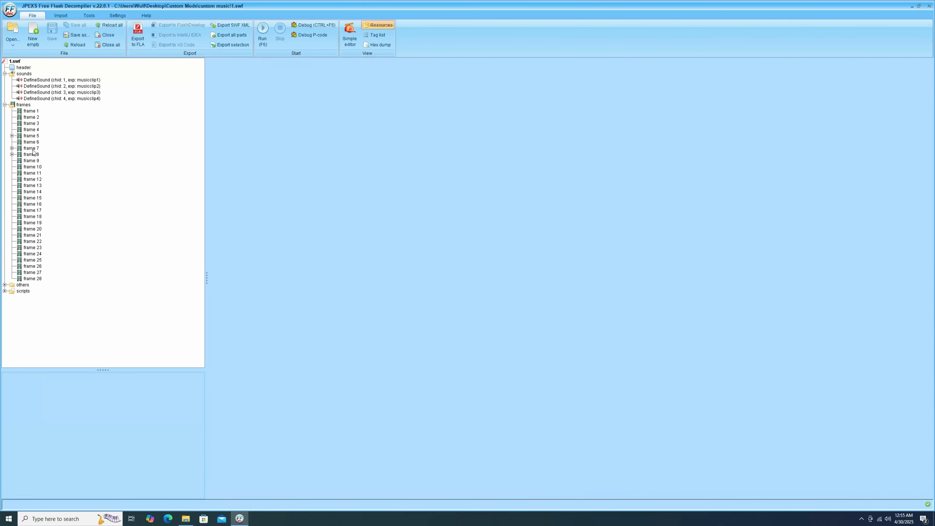
# Step: Remove the StartSound (cid: 3) tag from frame 7
pyautogui.click(12, 148)
pyautogui.click(36, 157)
pyautogui.rightClick(36, 157)
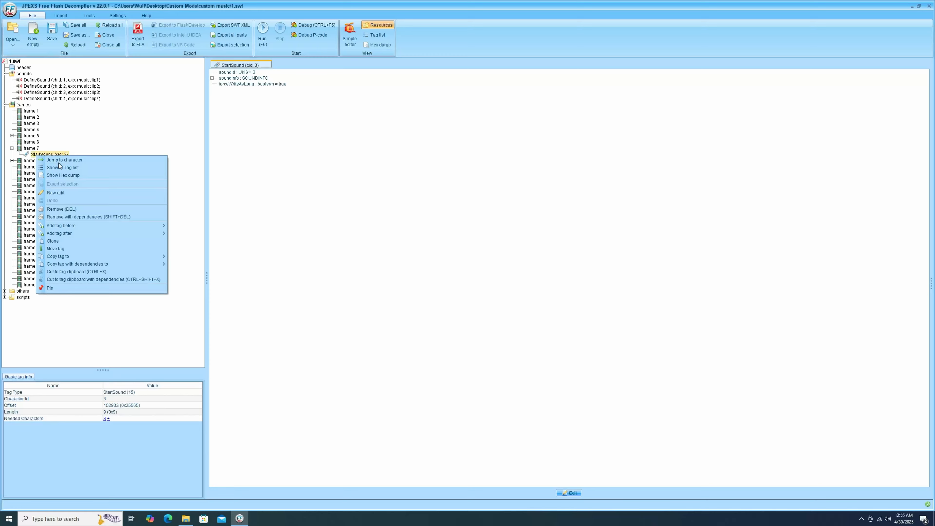
pyautogui.click(66, 209)
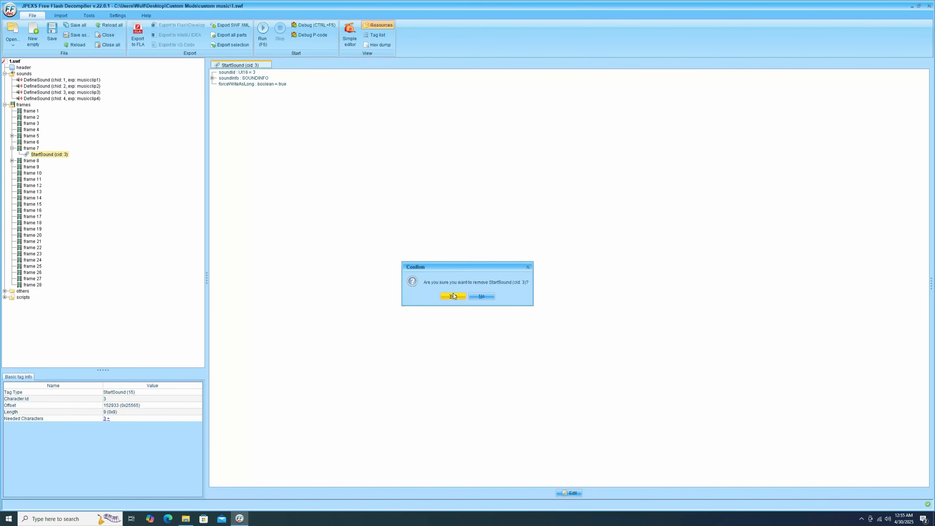
pyautogui.click(453, 296)
# Step: Remove the StartSound (cid: 4) tag from frame 8
pyautogui.click(12, 154)
pyautogui.click(37, 160)
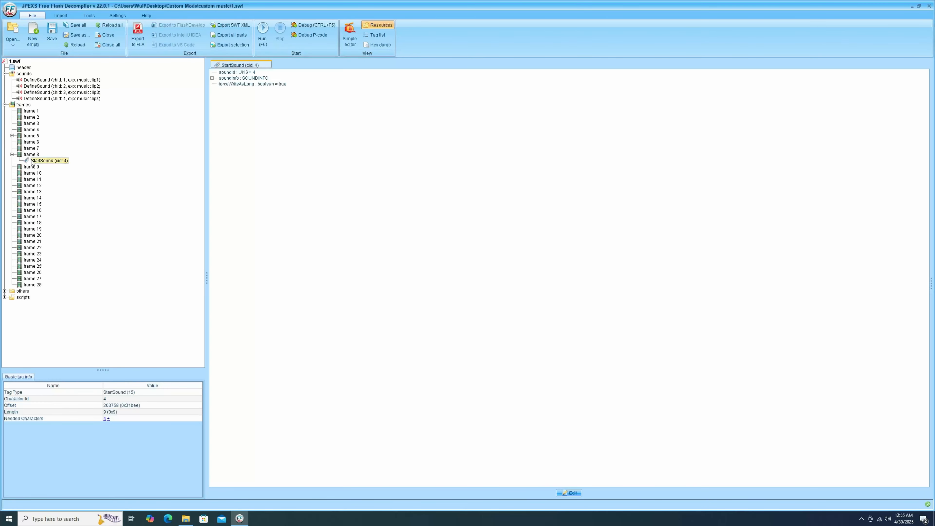
pyautogui.rightClick(32, 160)
pyautogui.click(57, 213)
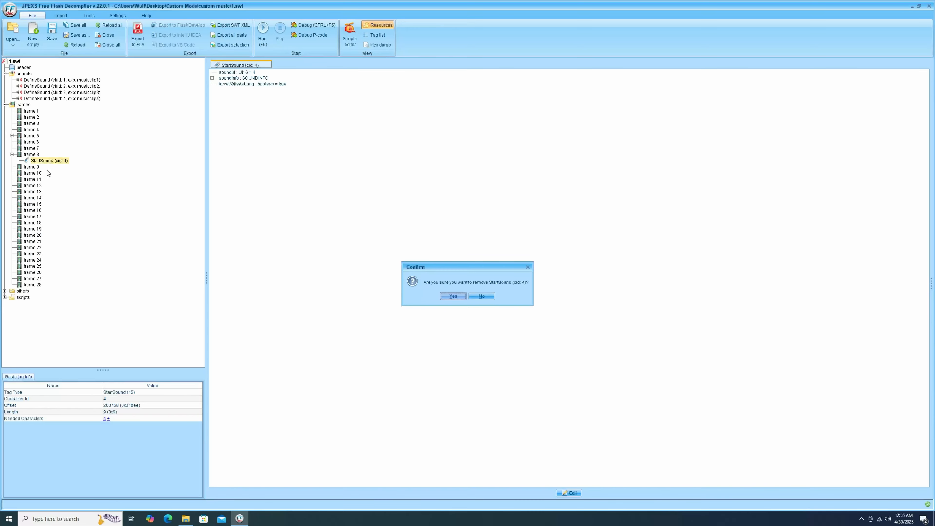
pyautogui.click(453, 296)
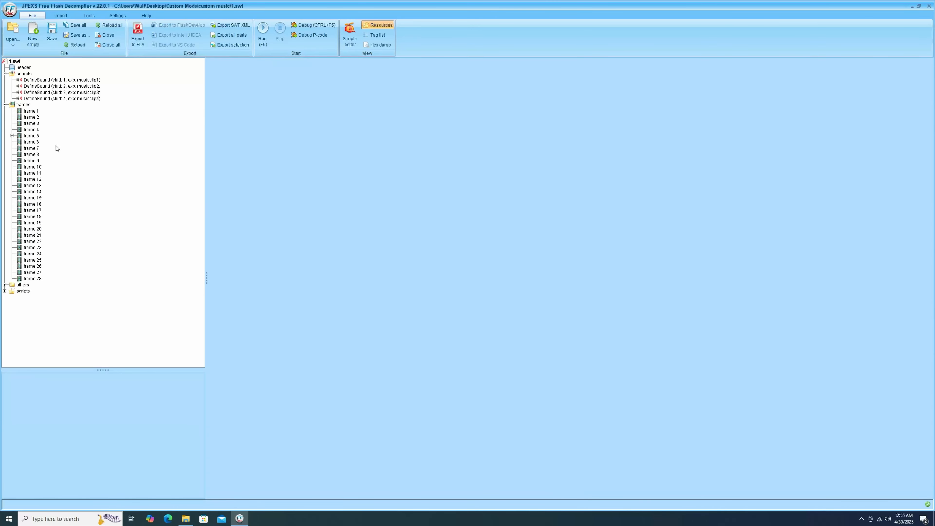
# Step: Expand frame 5 to check its StartSound tag, and select the musicclip1 sound with its preview paused
pyautogui.click(35, 136)
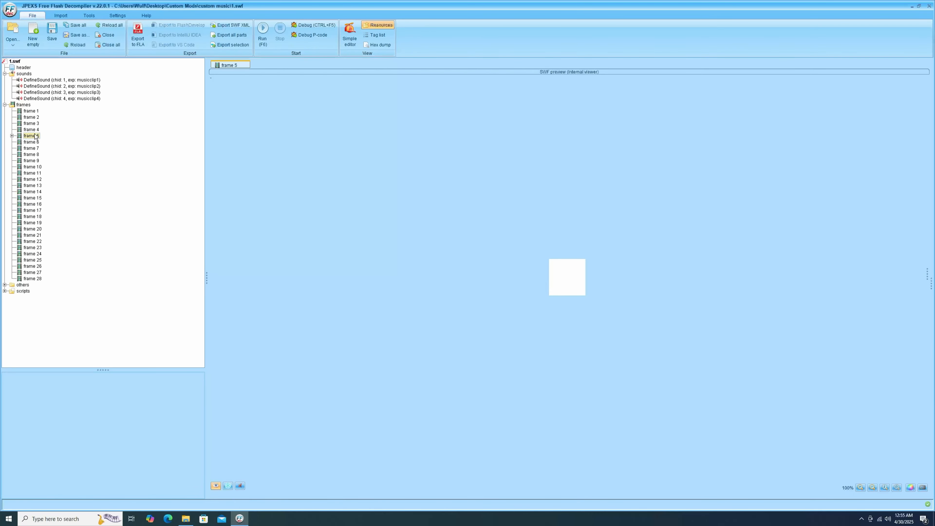
pyautogui.click(11, 135)
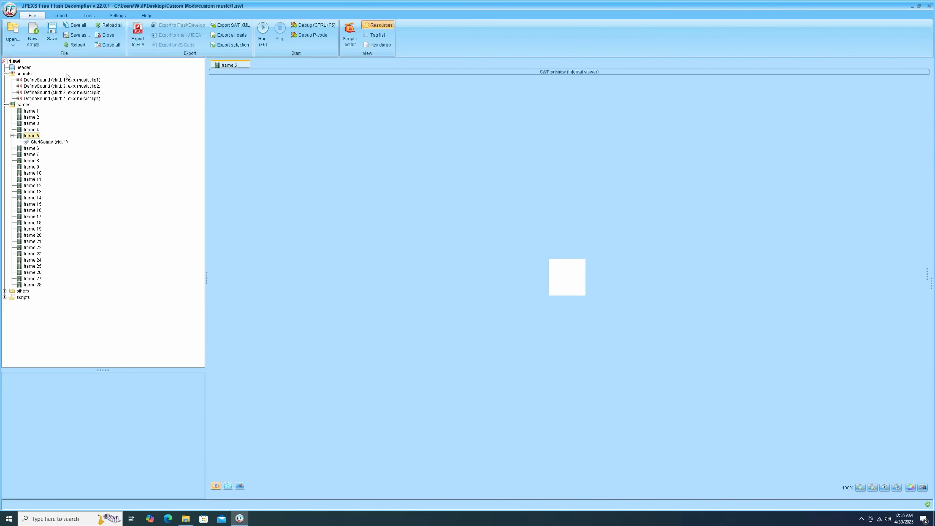
pyautogui.click(68, 80)
pyautogui.click(550, 481)
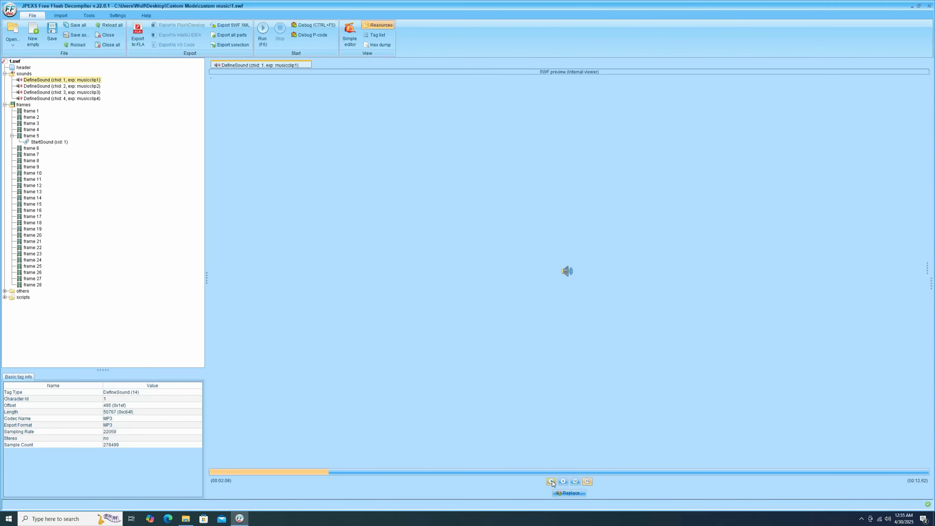
# Step: Remove the musicclip4, musicclip3 and musicclip2 sounds from 1.swf, keeping only musicclip1
pyautogui.rightClick(57, 98)
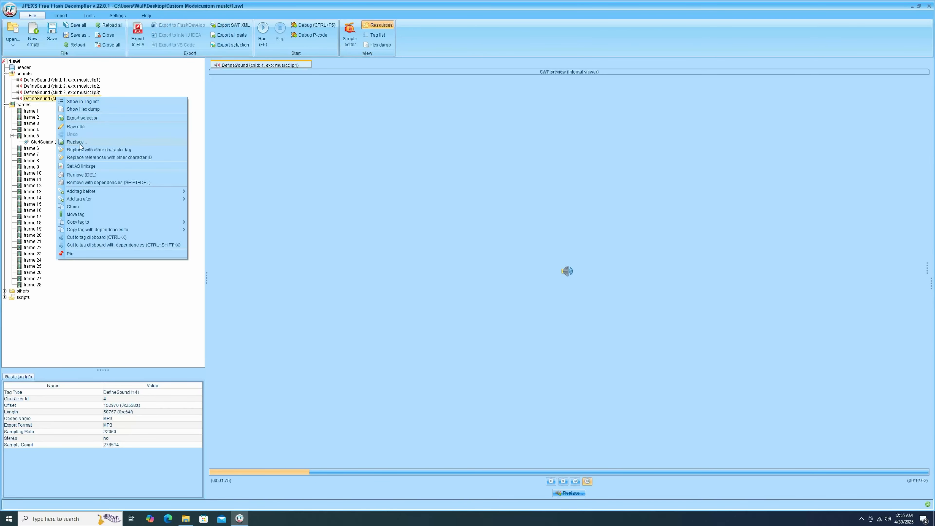
pyautogui.click(81, 175)
pyautogui.click(453, 296)
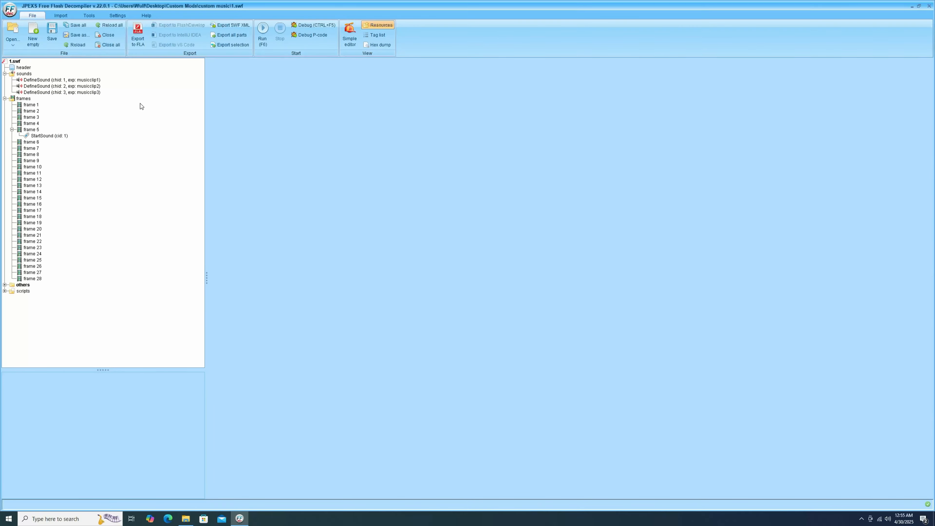
pyautogui.rightClick(96, 92)
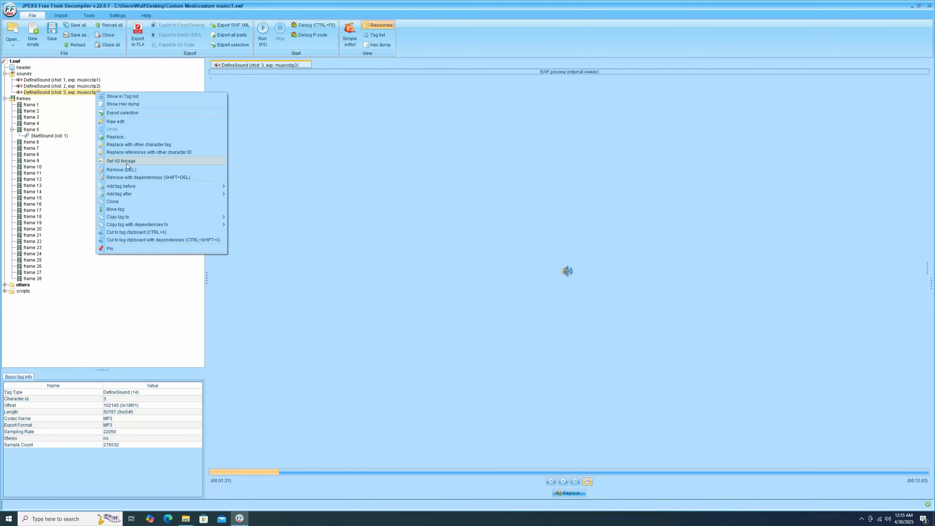
pyautogui.click(128, 171)
pyautogui.click(452, 296)
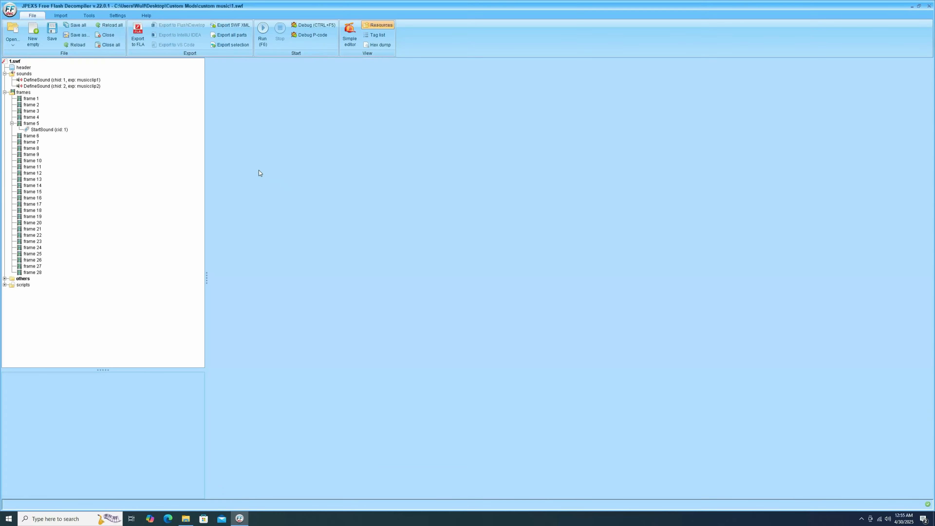
pyautogui.rightClick(98, 86)
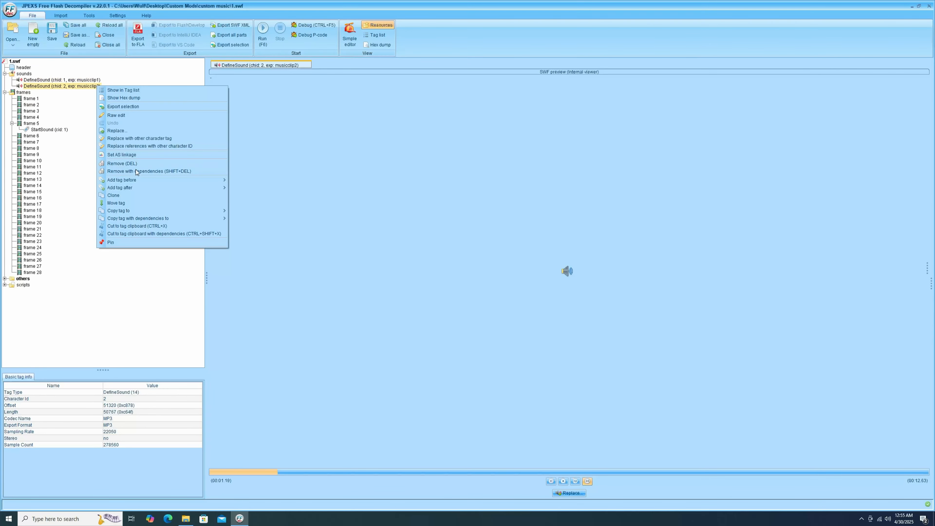
pyautogui.click(135, 163)
pyautogui.click(452, 296)
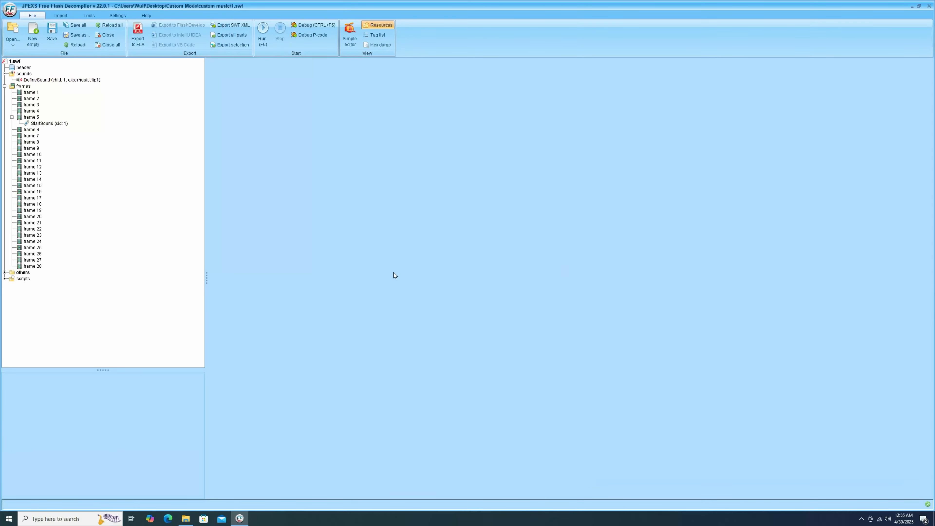
# Step: Replace the musicclip1 sound with Holiday Weasel.mp3 from the custom music folder and preview the replaced sound
pyautogui.click(82, 80)
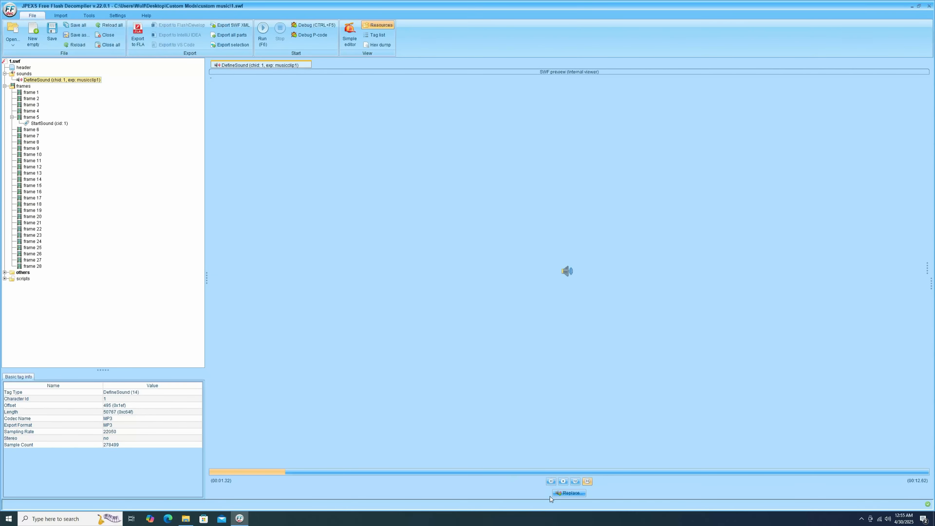
pyautogui.click(565, 496)
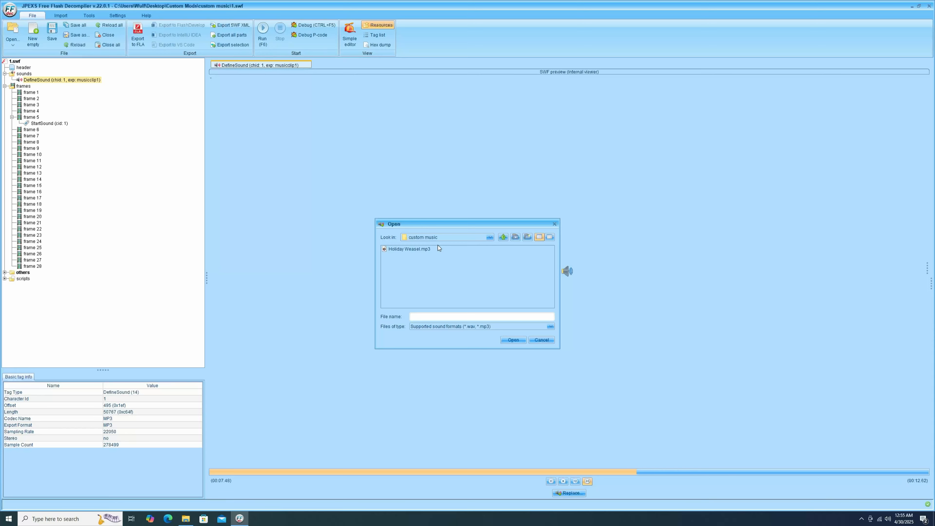
pyautogui.click(420, 250)
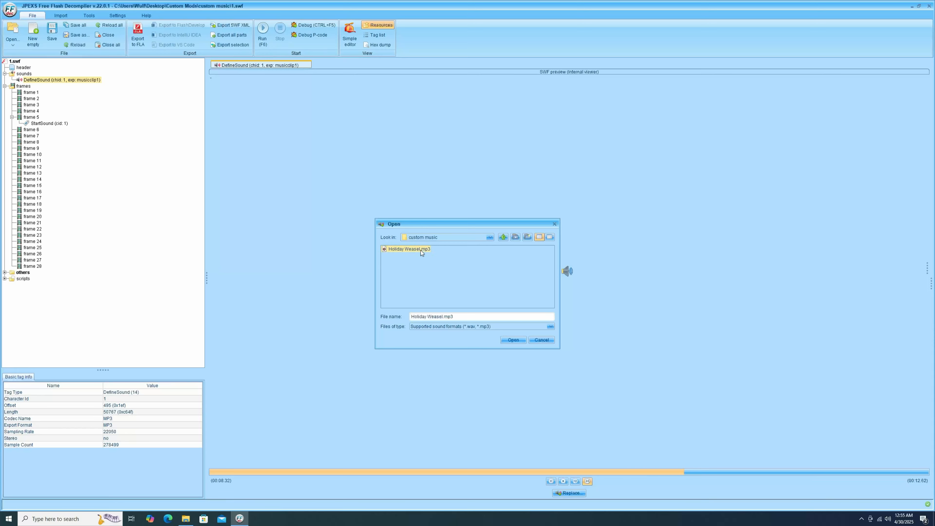
pyautogui.click(514, 340)
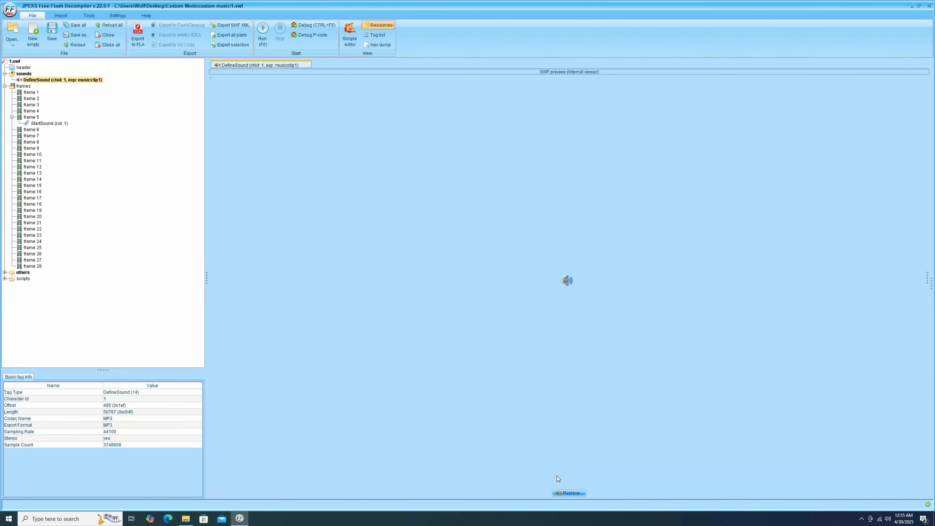
pyautogui.click(65, 81)
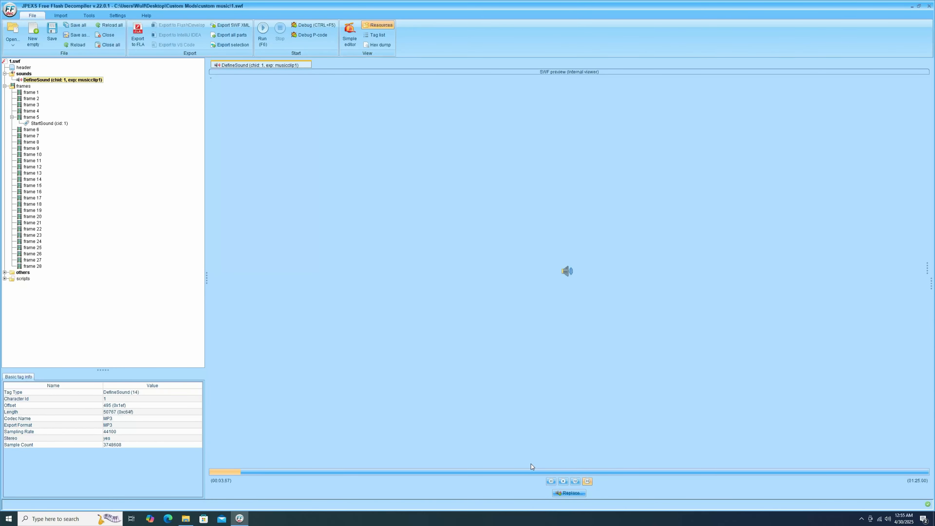
pyautogui.click(552, 481)
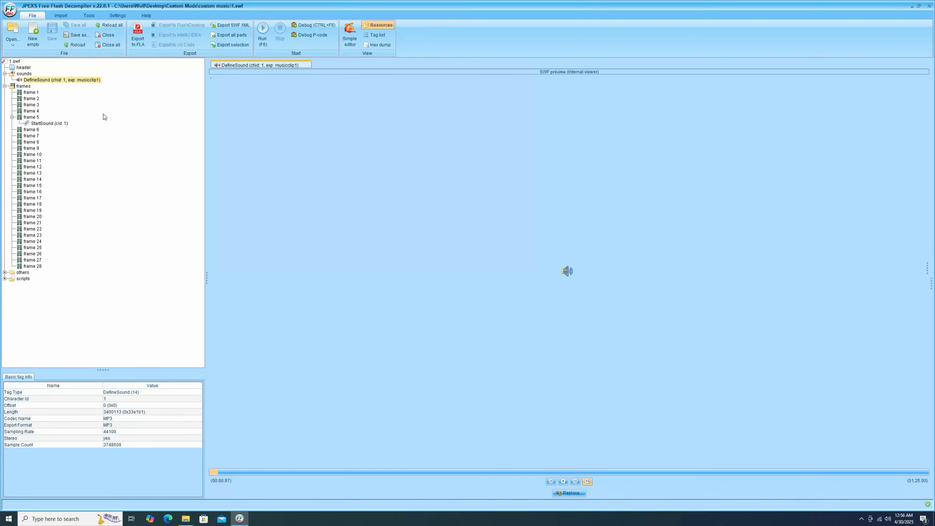
# Step: Exit the decompiler with 1.swf saved, and test-play the edited file from the custom music folder in Flash Player
pyautogui.click(930, 7)
pyautogui.doubleClick(176, 164)
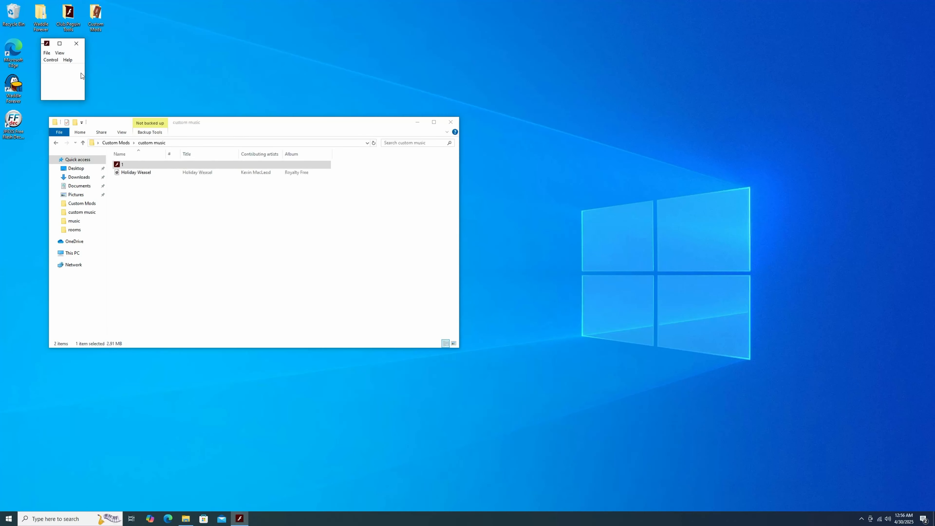
pyautogui.click(77, 45)
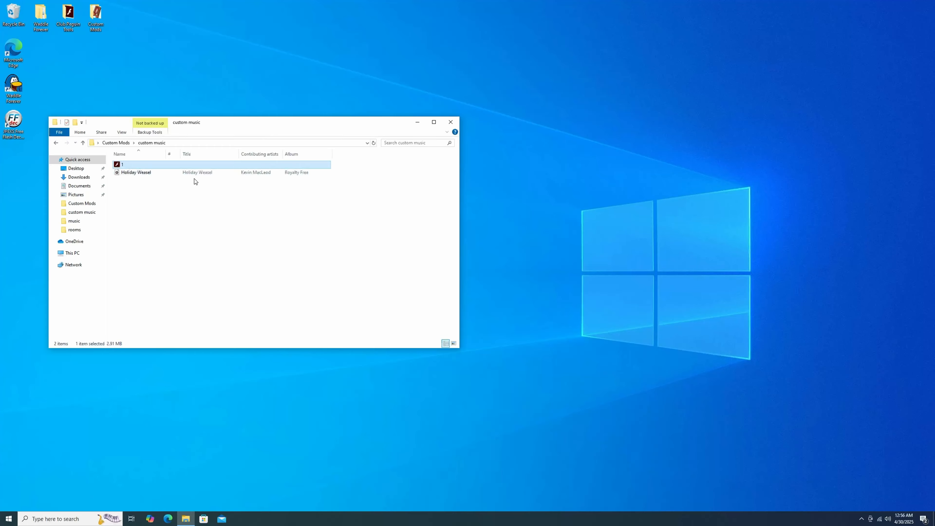
# Step: Open the game's WaddleForever media\static folder from the desktop and place its window beside the custom music window
pyautogui.doubleClick(40, 15)
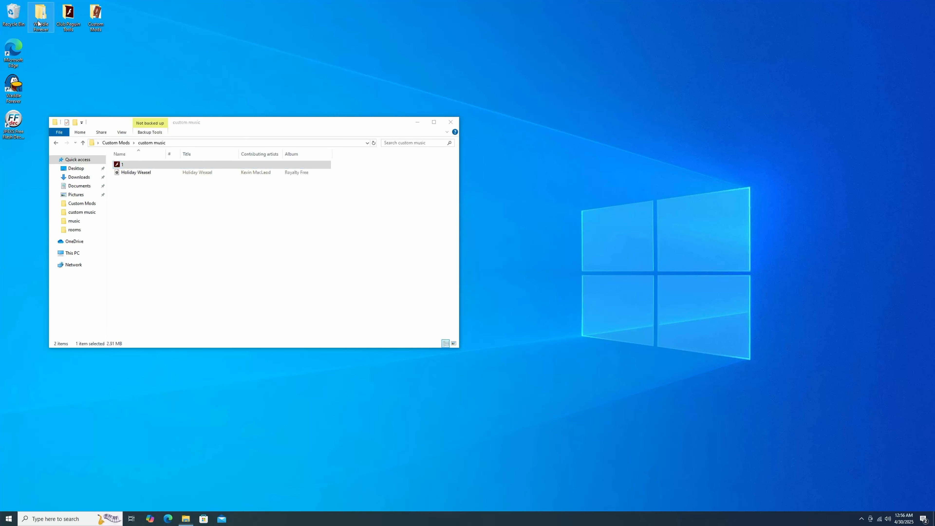
pyautogui.doubleClick(179, 175)
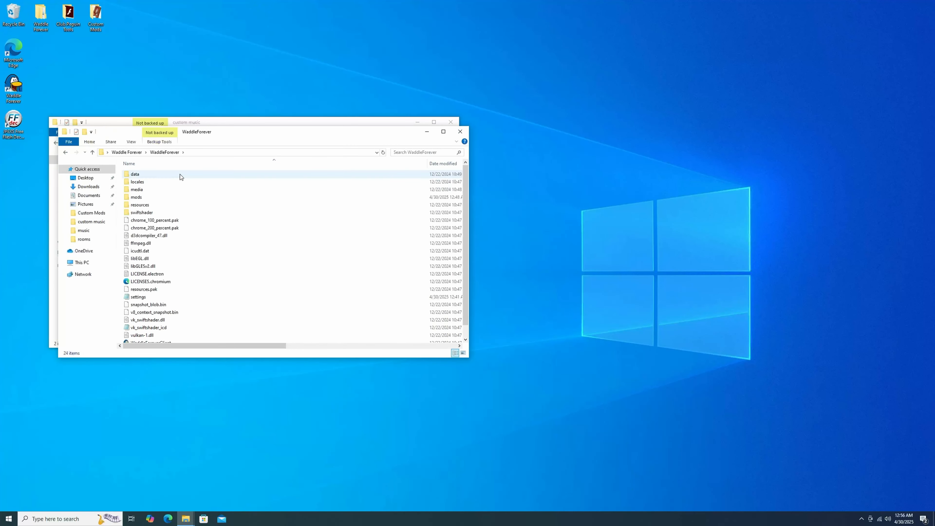
pyautogui.doubleClick(137, 197)
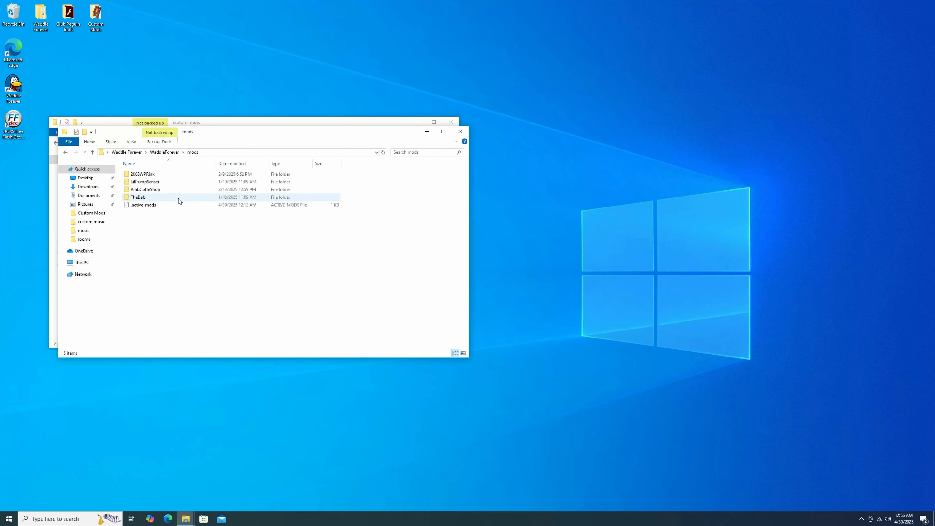
pyautogui.click(93, 153)
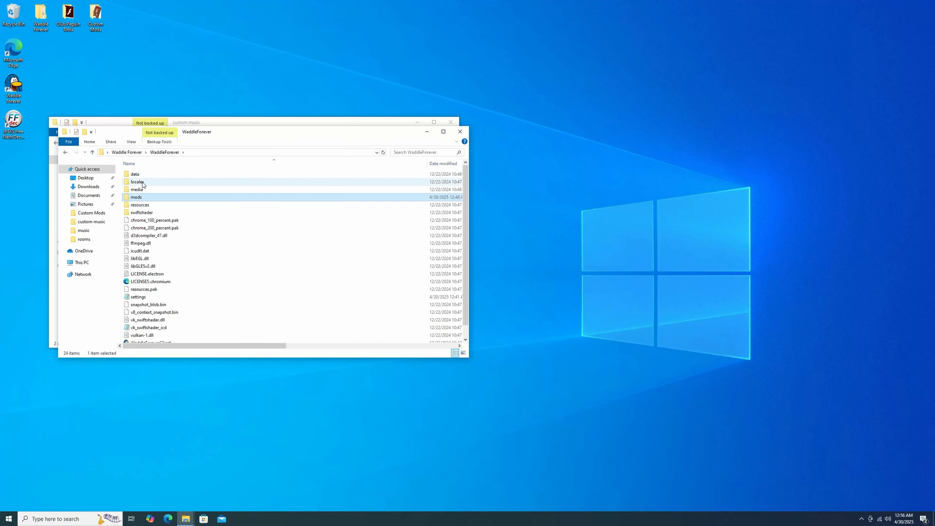
pyautogui.doubleClick(146, 189)
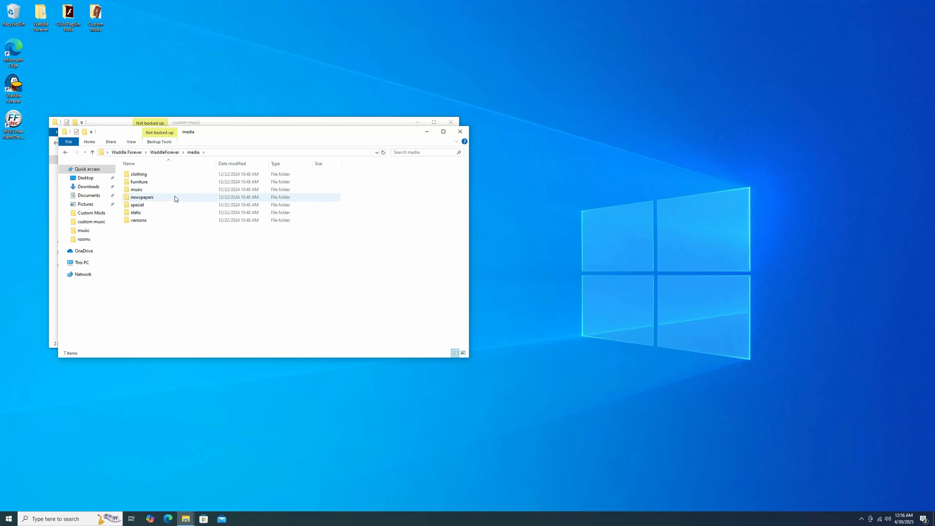
pyautogui.click(92, 152)
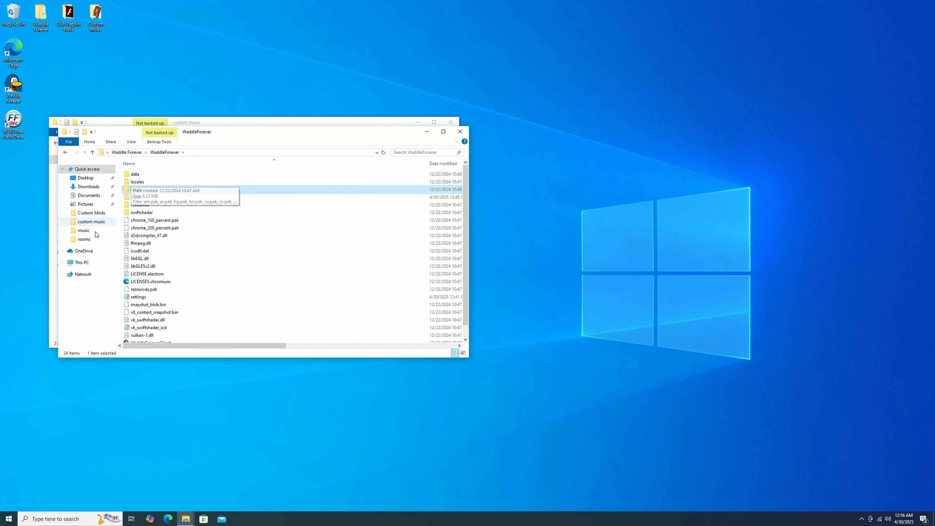
pyautogui.doubleClick(145, 190)
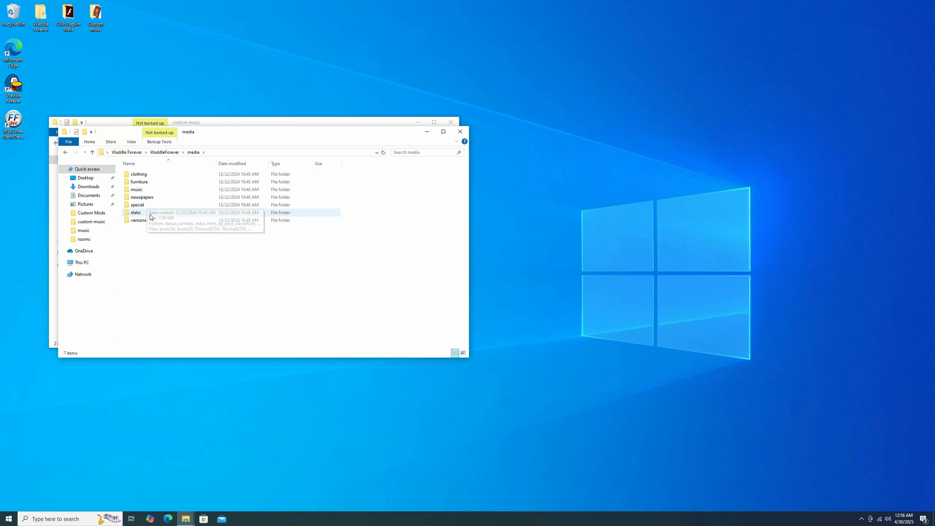
pyautogui.doubleClick(160, 198)
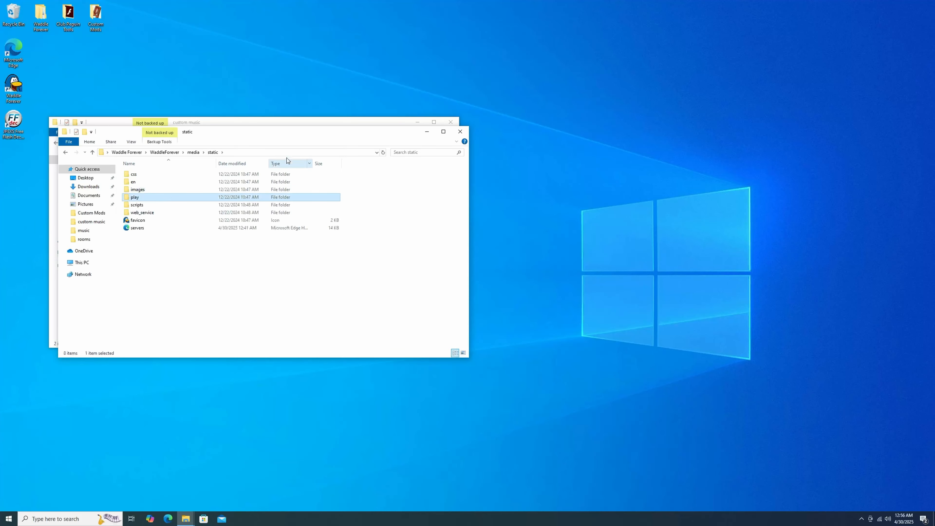
pyautogui.moveTo(294, 135); pyautogui.dragTo(656, 124)
# Step: Create a folder named CoffeeShopMusicReplacer in the custom music folder
pyautogui.rightClick(290, 243)
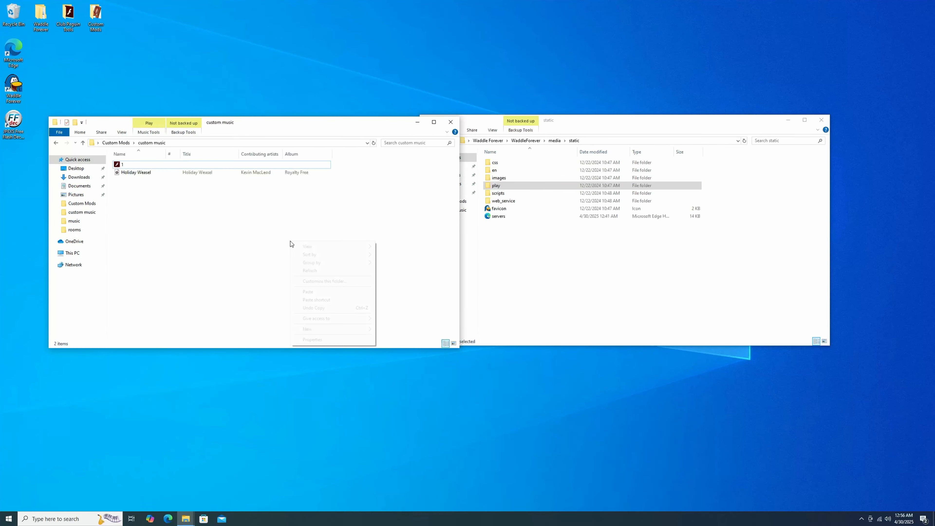
pyautogui.click(387, 332)
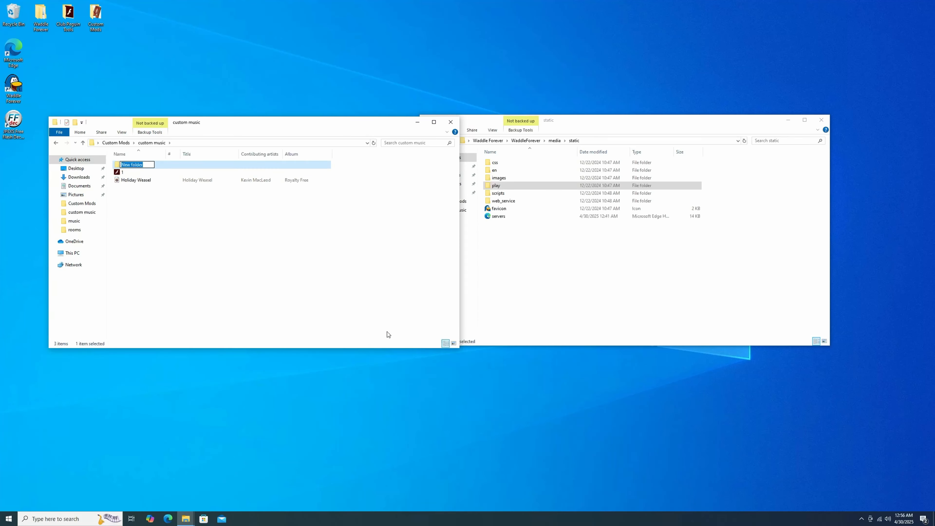
pyautogui.write('c')
pyautogui.write('offeeShopMuis')
pyautogui.write('cReplac')
pyautogui.press('Return')
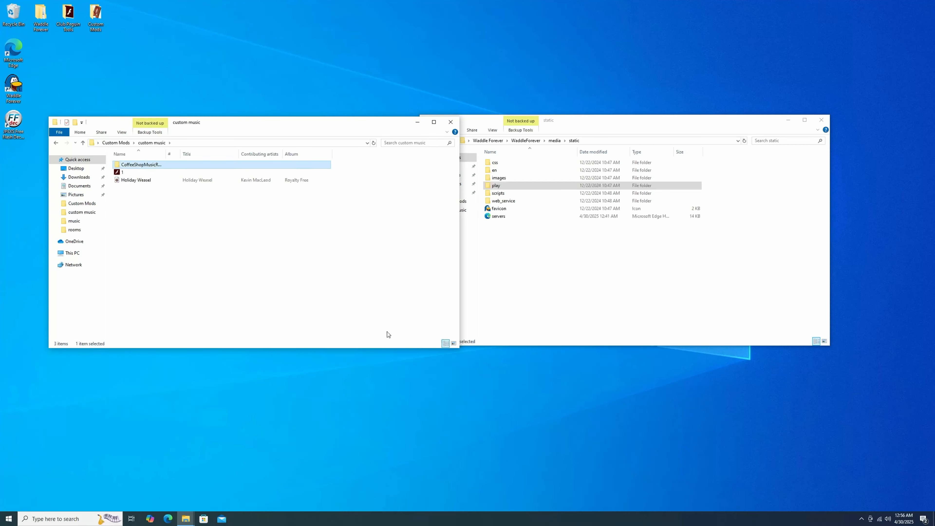
# Step: Create a subfolder named play inside CoffeeShopMusicReplacer
pyautogui.doubleClick(248, 165)
pyautogui.rightClick(221, 194)
pyautogui.moveTo(261, 282)
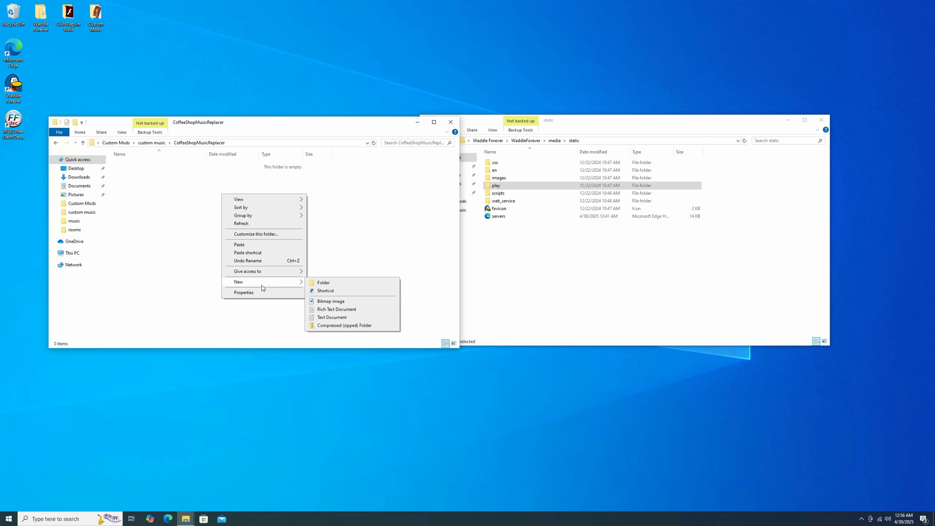
pyautogui.click(322, 282)
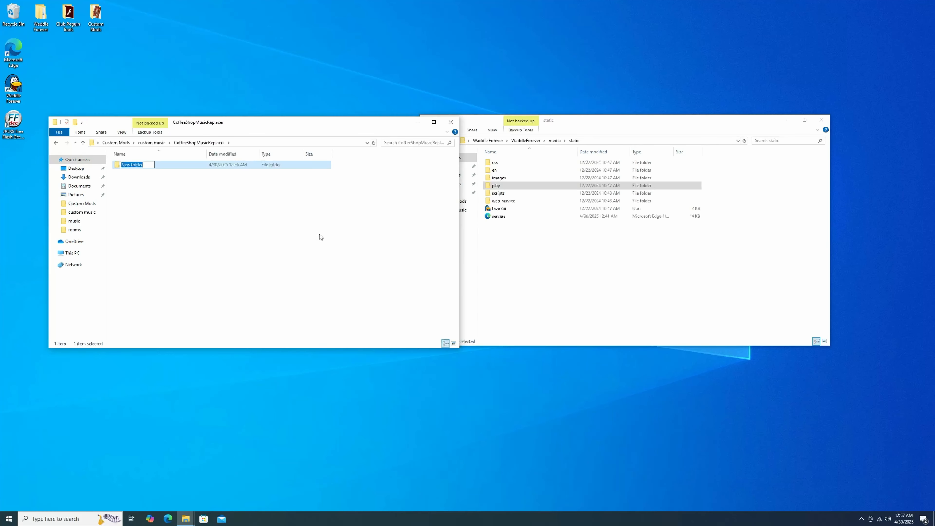
pyautogui.write('play')
pyautogui.press('Return')
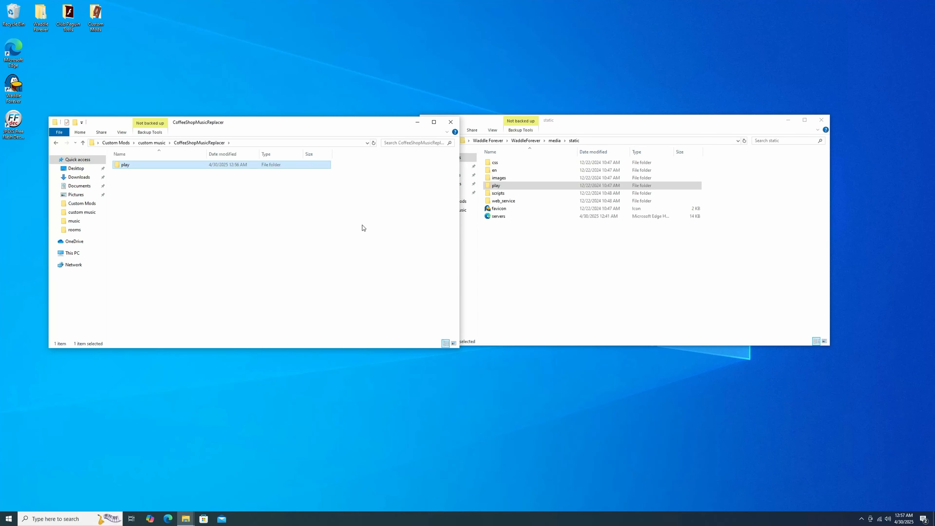
# Step: Open the play folder in both the game's static folder and the mod, and create a v2 subfolder in the mod's
pyautogui.doubleClick(504, 186)
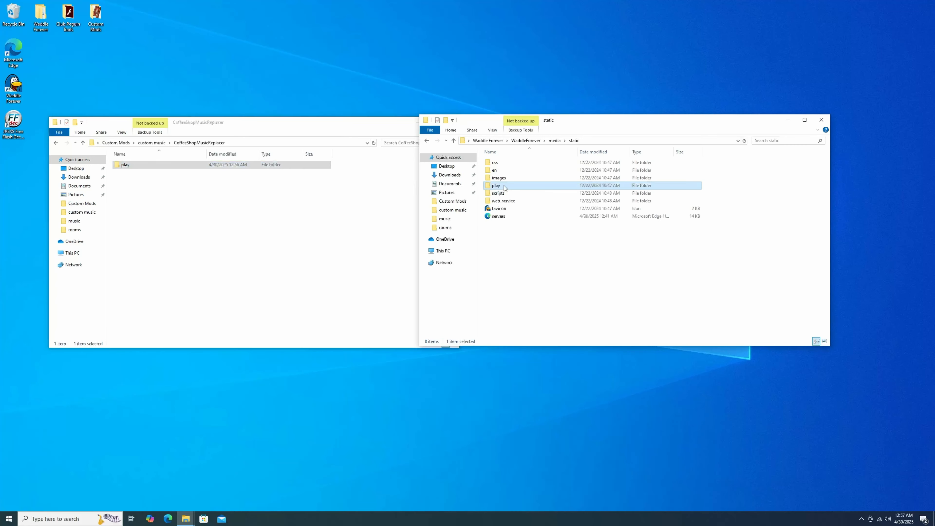
pyautogui.doubleClick(166, 164)
pyautogui.rightClick(165, 171)
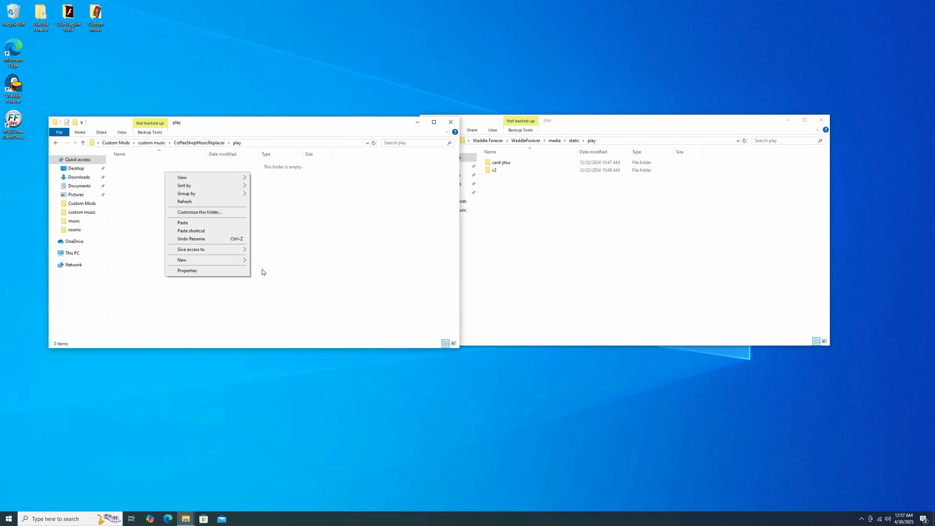
pyautogui.moveTo(201, 259)
pyautogui.click(268, 261)
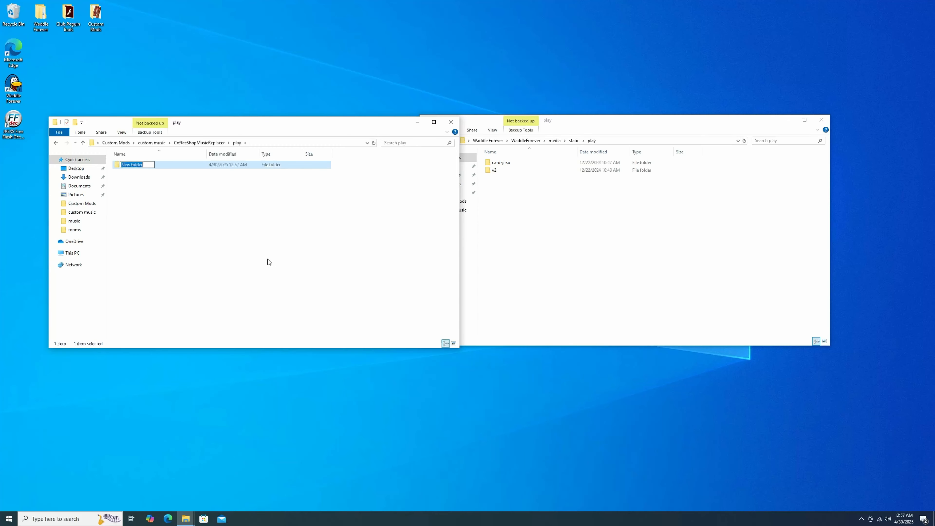
pyautogui.write('v2')
pyautogui.press('Return')
# Step: Open the v2 folder in both the game files and the mod, and create a content subfolder in the mod's
pyautogui.doubleClick(526, 171)
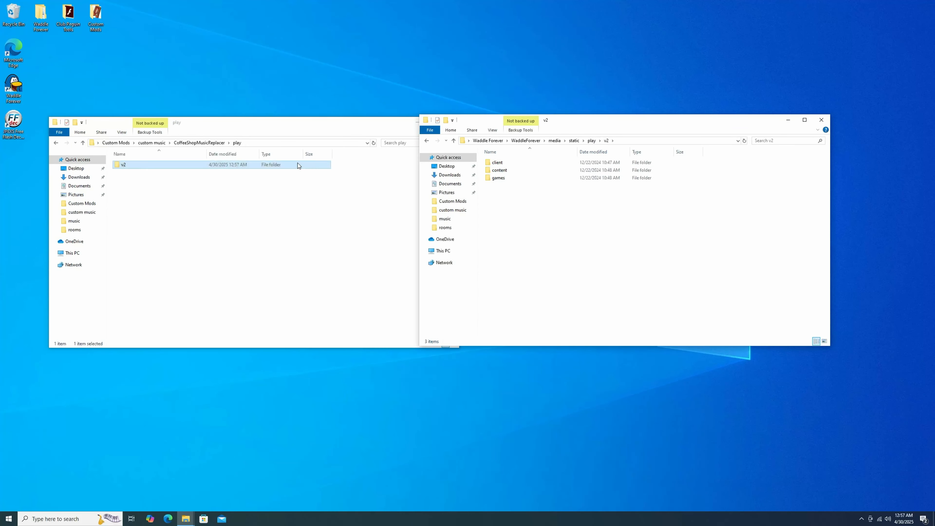
pyautogui.doubleClick(277, 166)
pyautogui.rightClick(284, 186)
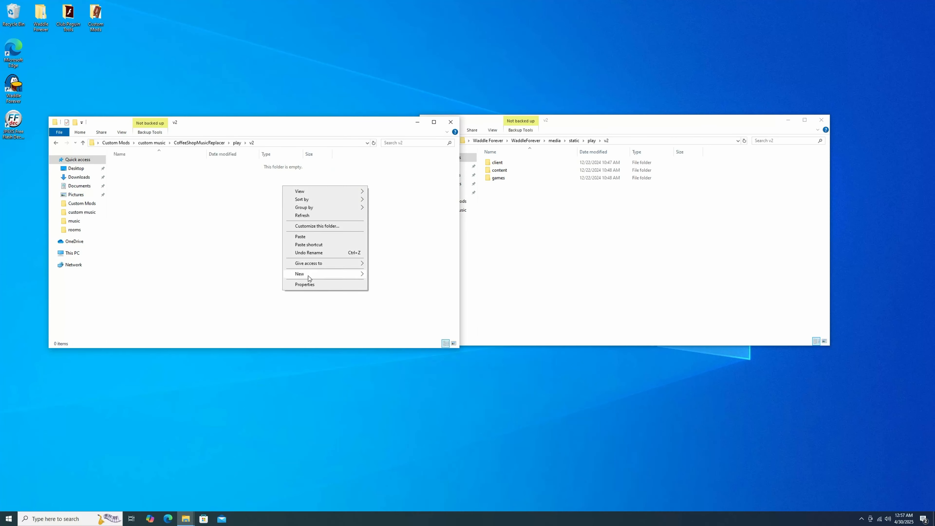
pyautogui.moveTo(331, 277)
pyautogui.click(382, 275)
pyautogui.write('content')
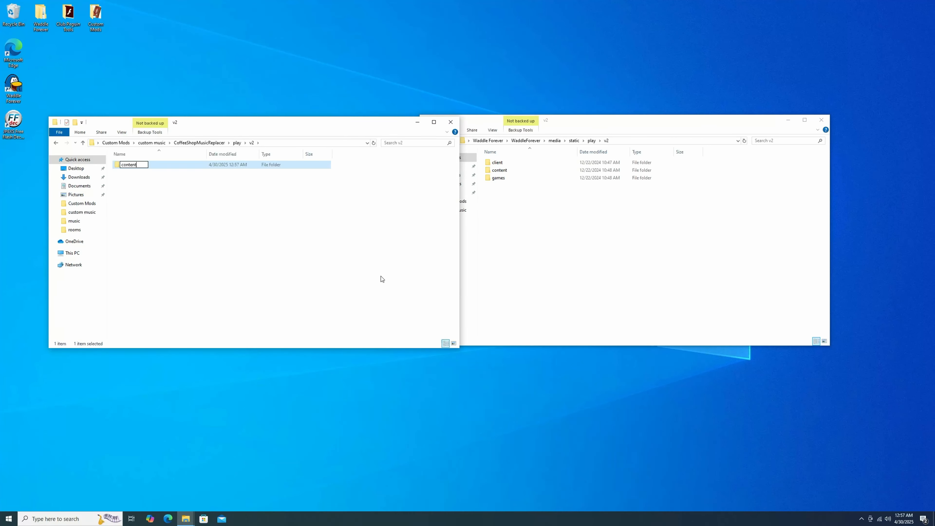
pyautogui.press('Return')
# Step: Open the content folder in both the game files and the mod, and create a global subfolder in the mod's
pyautogui.doubleClick(499, 170)
pyautogui.doubleClick(182, 166)
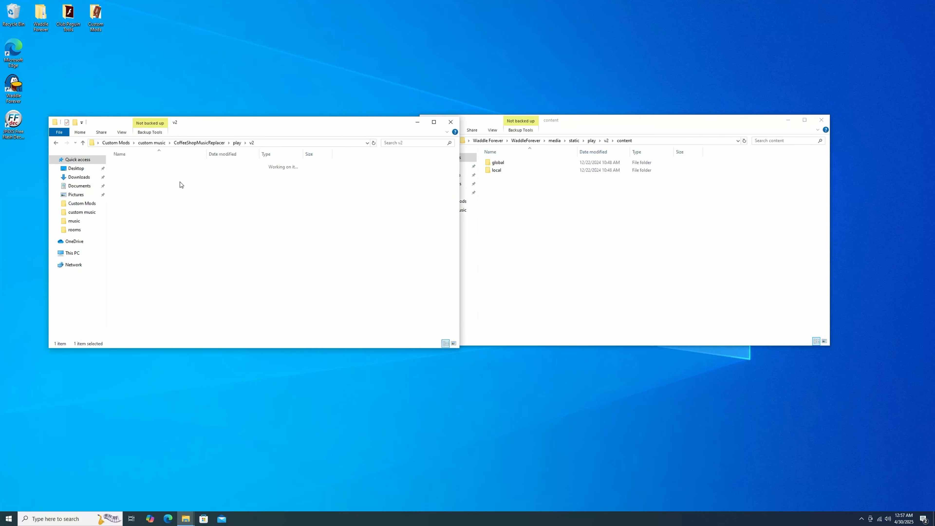
pyautogui.rightClick(179, 186)
pyautogui.moveTo(208, 273)
pyautogui.click(265, 275)
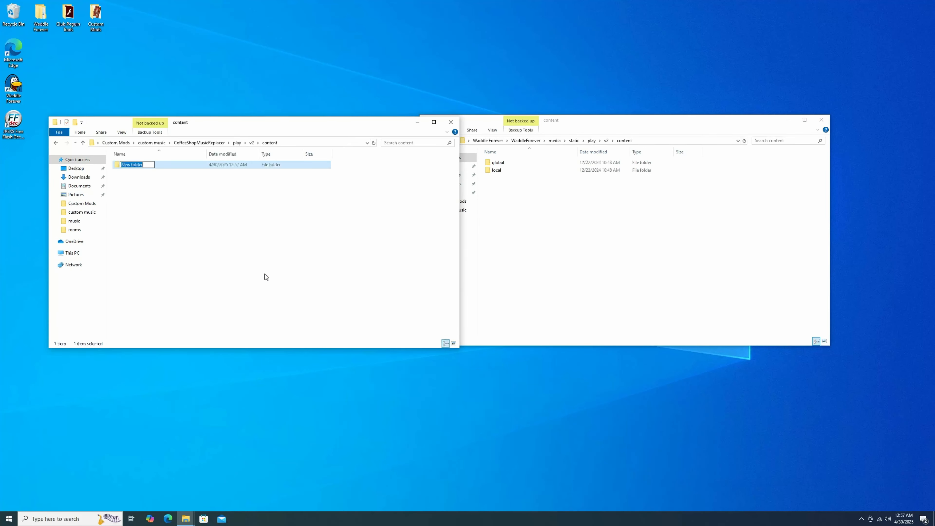
pyautogui.write('global')
pyautogui.press('Return')
# Step: Open the global folder in both locations, open the game's music folder, and create a music subfolder in the mod's global folder
pyautogui.doubleClick(515, 164)
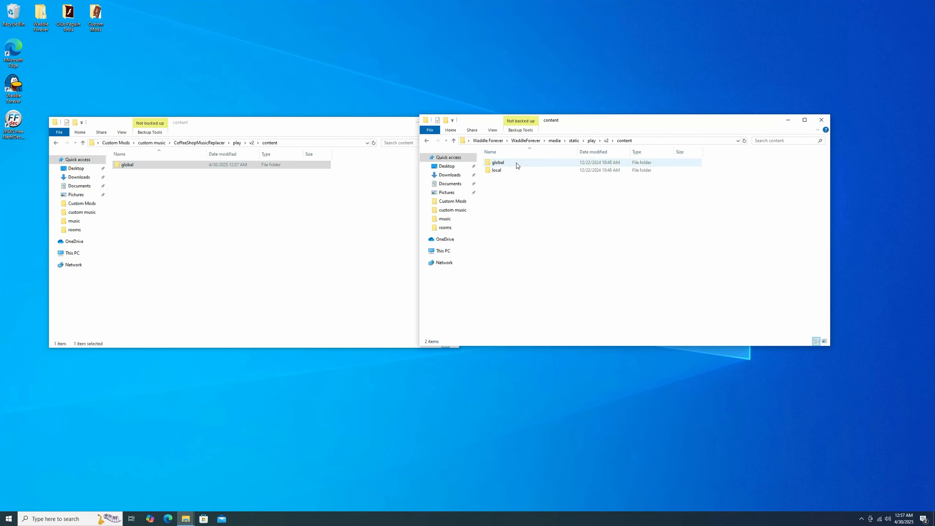
pyautogui.doubleClick(205, 164)
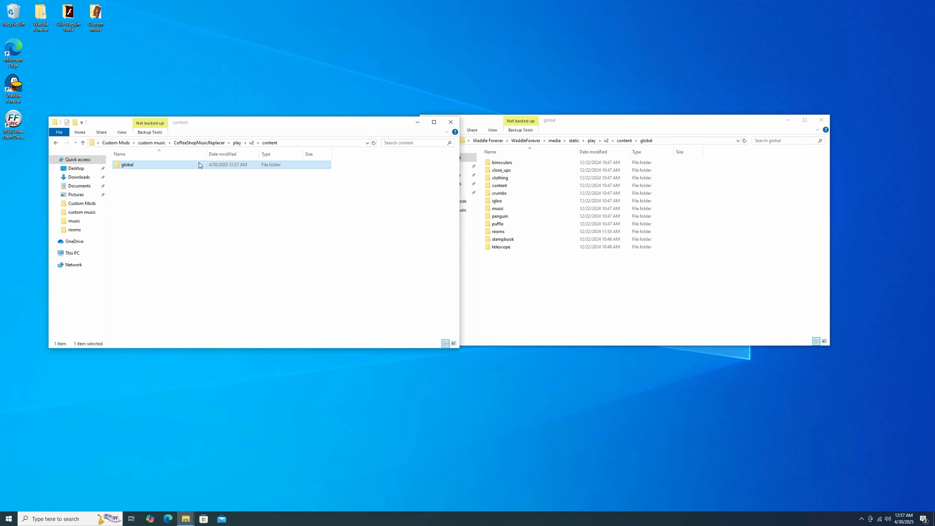
pyautogui.doubleClick(503, 212)
pyautogui.rightClick(181, 185)
pyautogui.moveTo(212, 273)
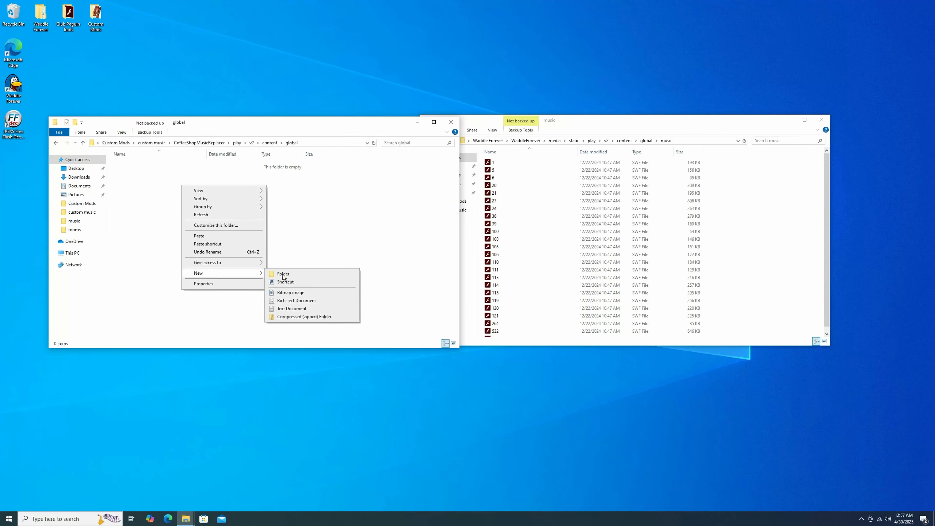
pyautogui.click(283, 274)
pyautogui.write('music')
pyautogui.press('Return')
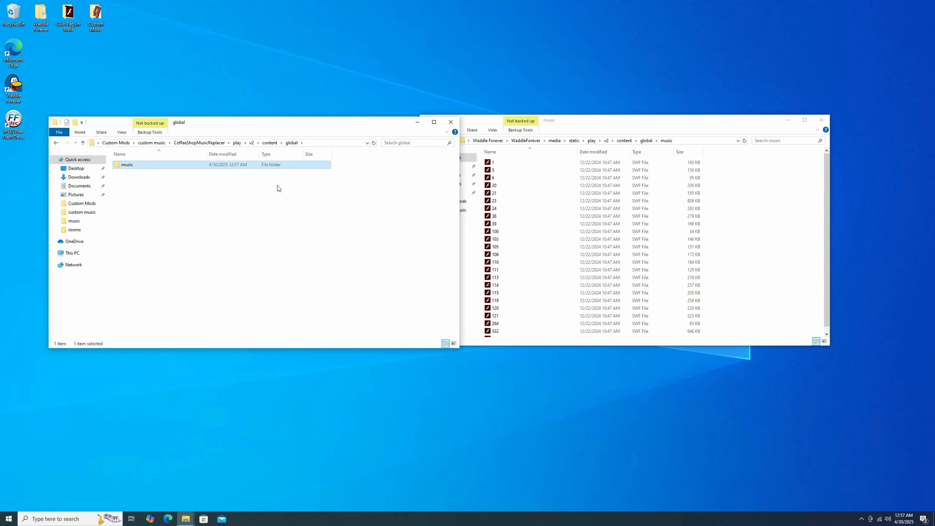
# Step: Move the edited 1 SWF file from the custom music folder into the mod's new music folder, and close the extra window
pyautogui.doubleClick(99, 17)
pyautogui.click(504, 171)
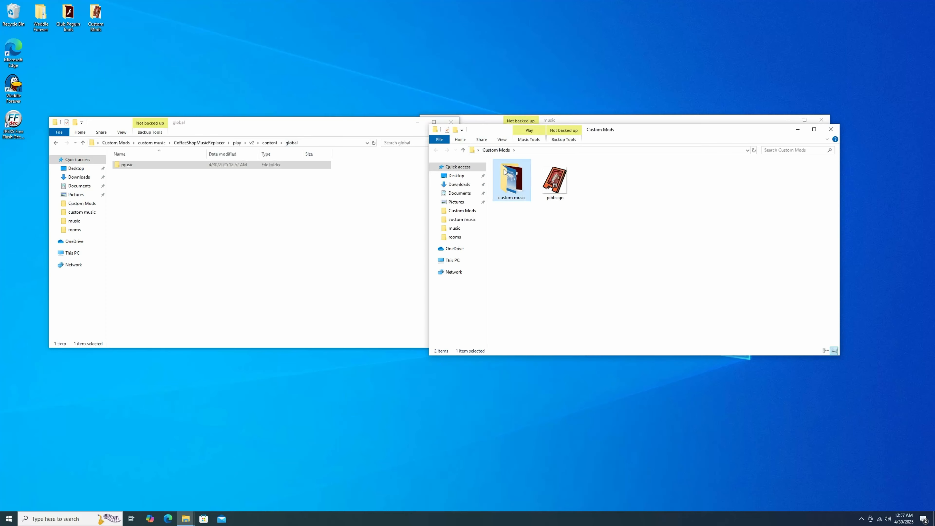
pyautogui.doubleClick(504, 172)
pyautogui.click(513, 180)
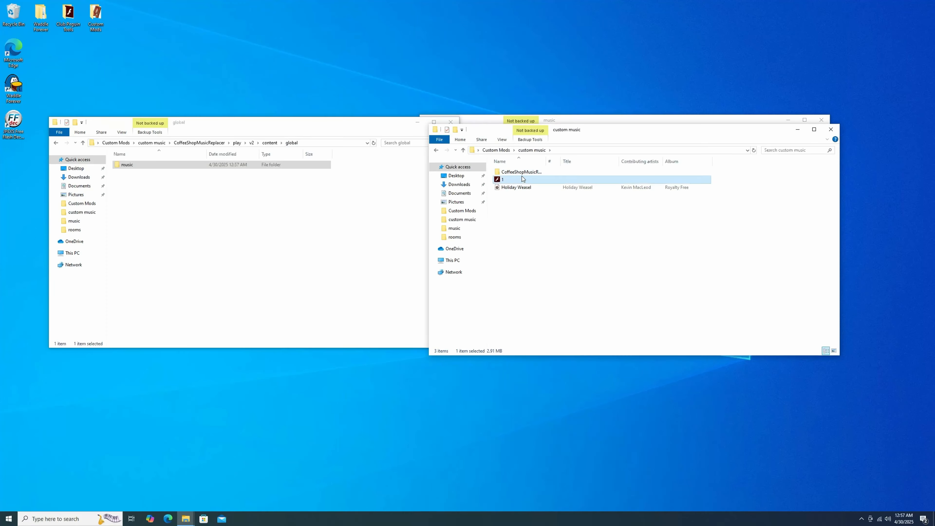
pyautogui.moveTo(521, 180); pyautogui.dragTo(151, 164)
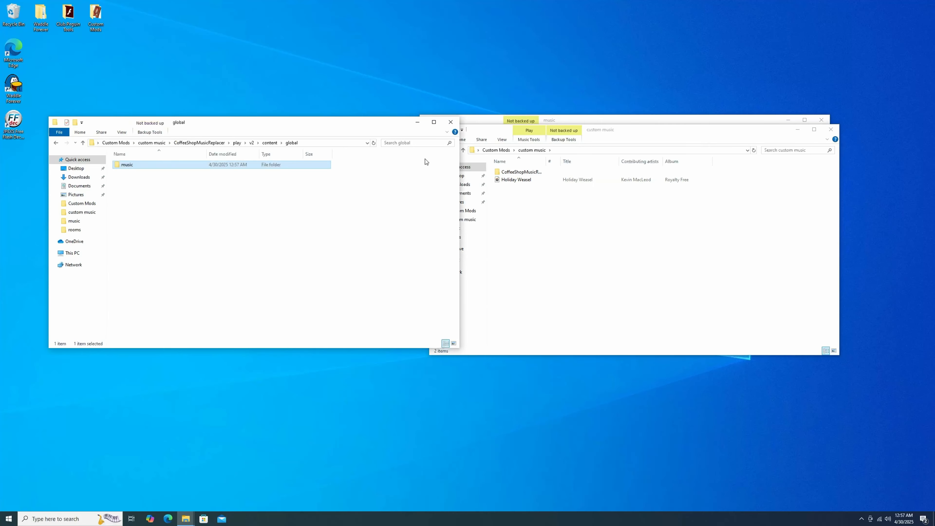
pyautogui.click(834, 131)
# Step: Go back up from the game's music folder to the main WaddleForever folder and open its mods folder
pyautogui.click(596, 132)
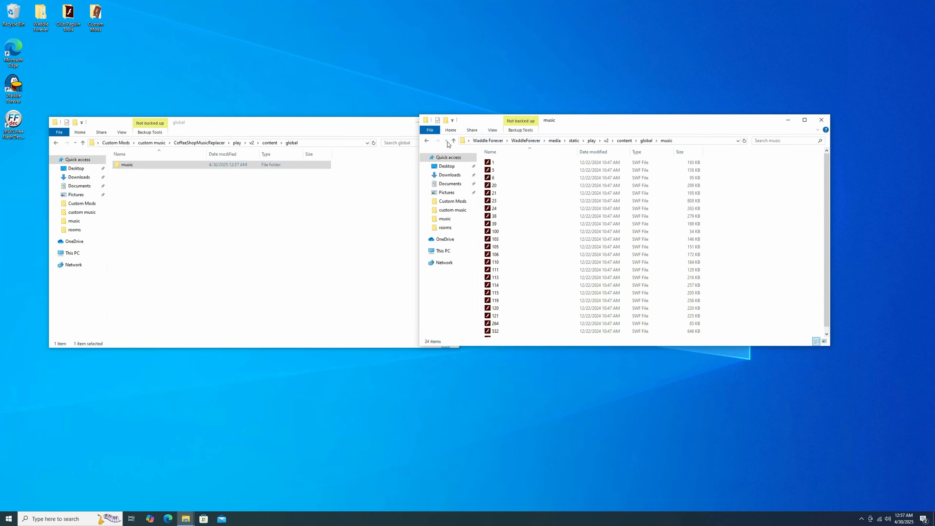
pyautogui.click(454, 142)
pyautogui.click(454, 141)
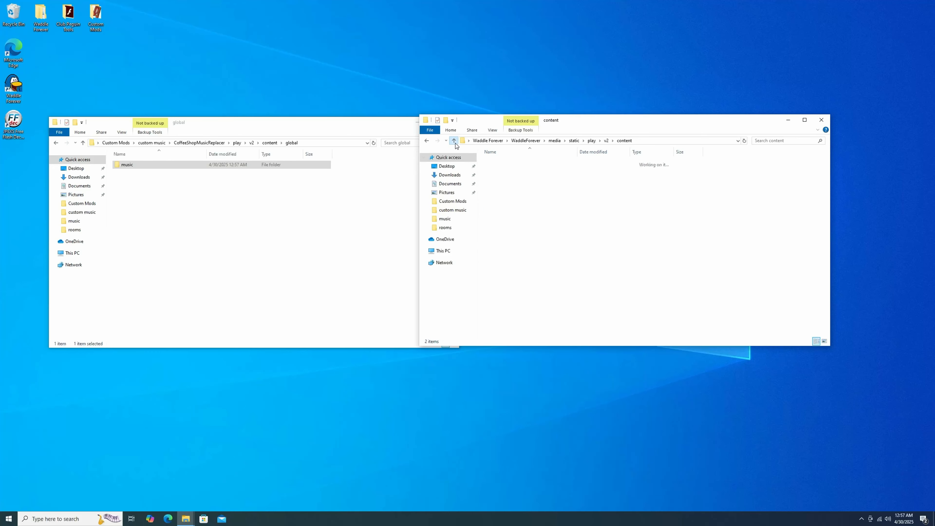
pyautogui.click(455, 140)
pyautogui.click(454, 141)
pyautogui.click(454, 141)
pyautogui.click(455, 144)
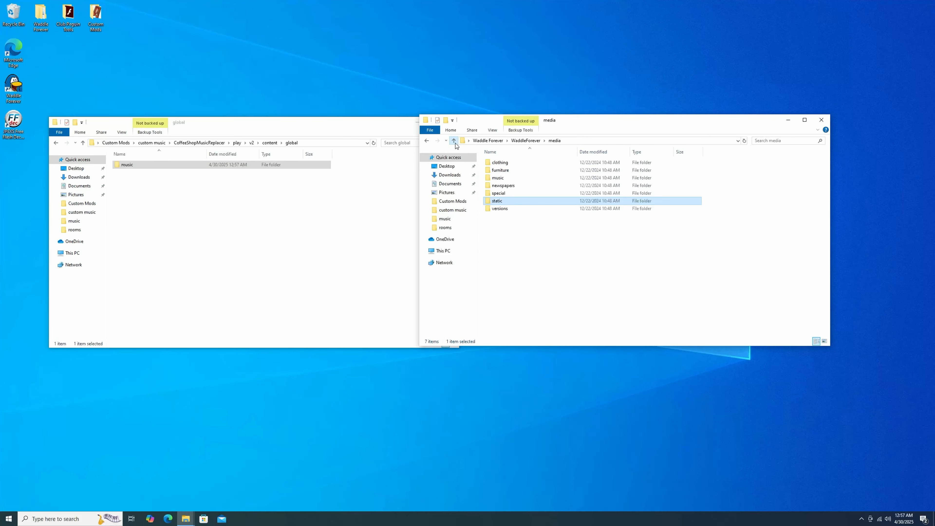
pyautogui.click(454, 141)
pyautogui.doubleClick(501, 185)
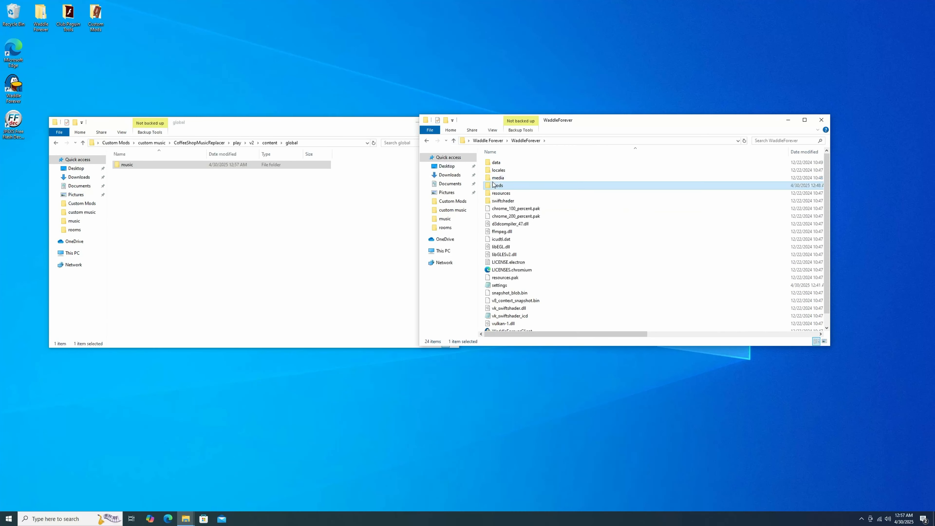
# Step: Move the CoffeeShopMusicReplacer folder from custom music into the game's mods folder, and close both file windows
pyautogui.click(193, 142)
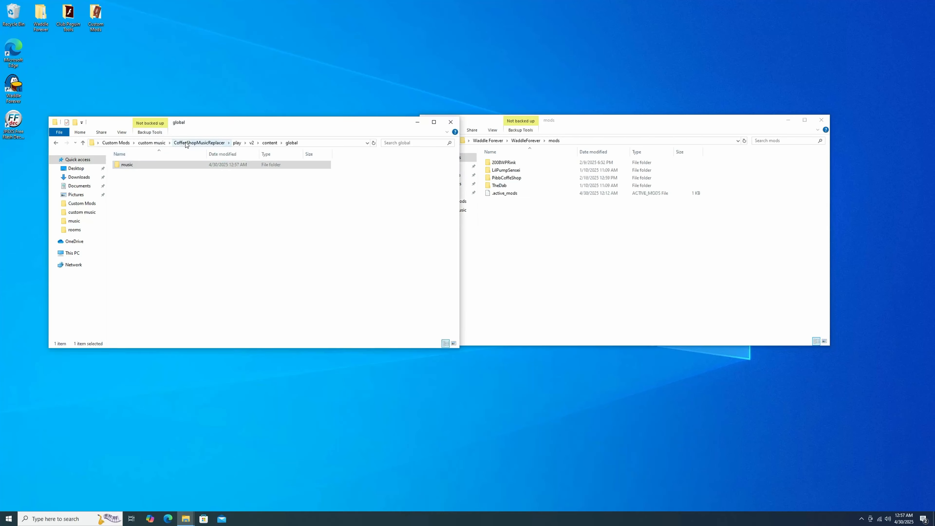
pyautogui.click(138, 143)
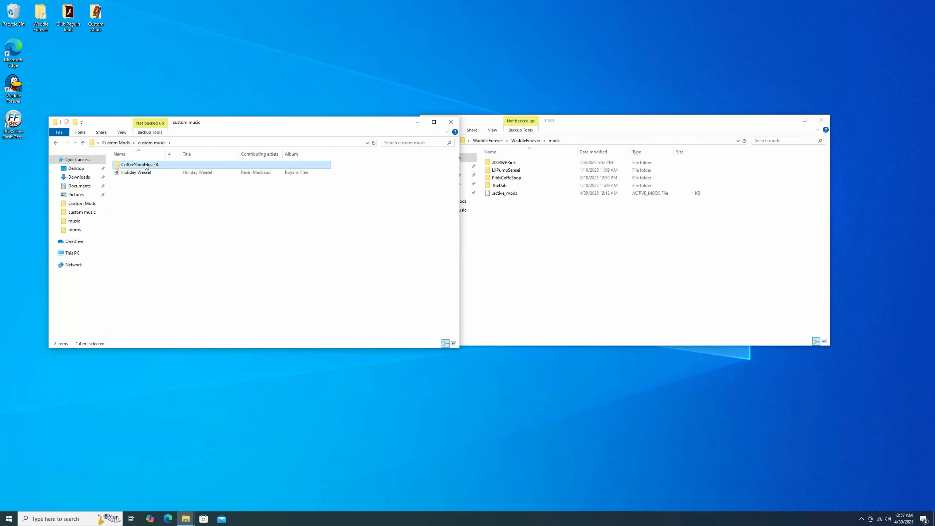
pyautogui.moveTo(514, 234); pyautogui.dragTo(546, 249)
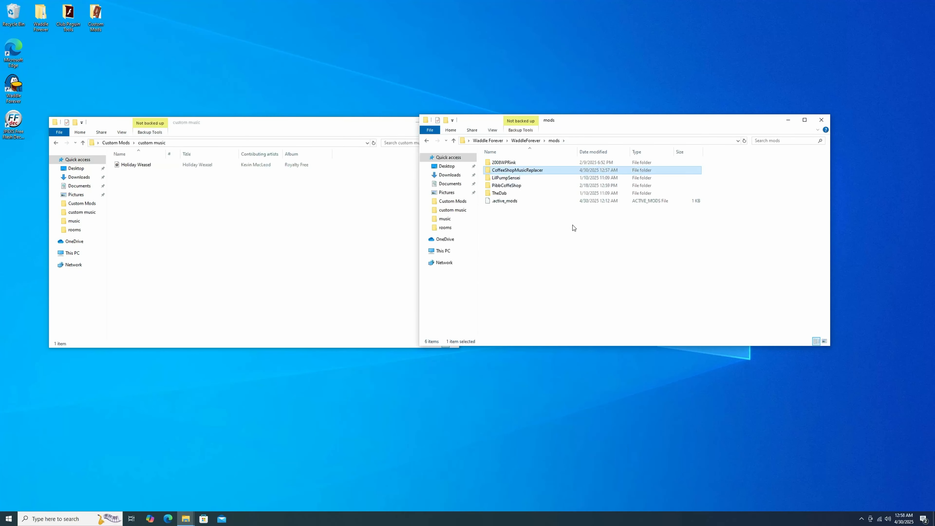
pyautogui.click(382, 129)
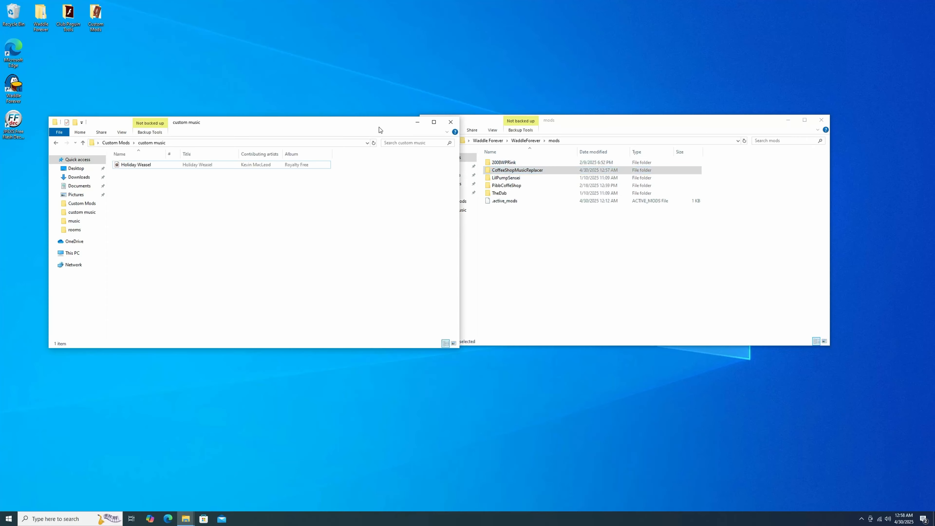
pyautogui.click(456, 126)
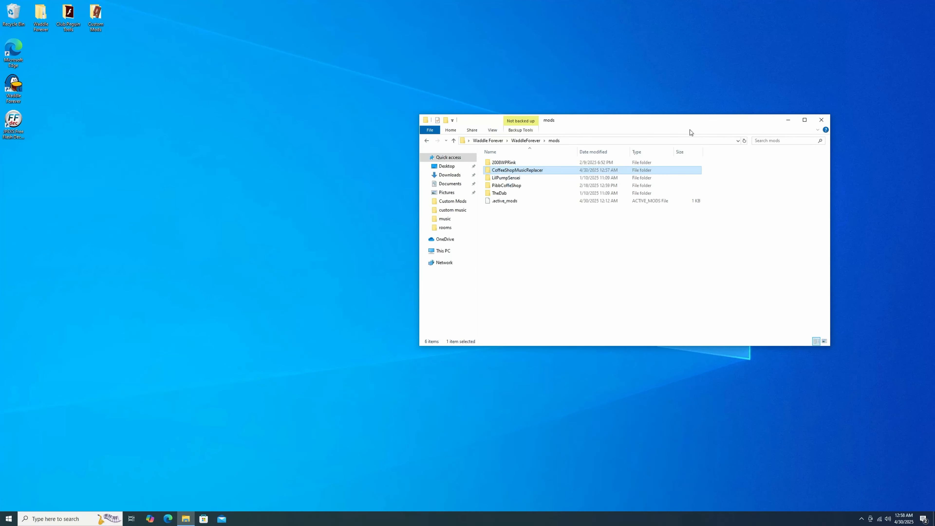
pyautogui.click(821, 121)
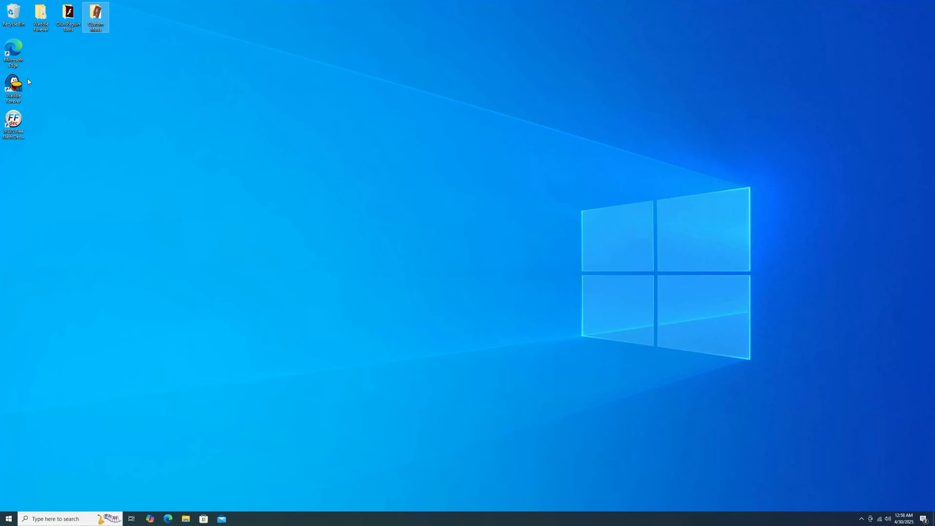
# Step: Launch Waddle Forever from the desktop, start the game and dismiss the new version notice
pyautogui.click(18, 85)
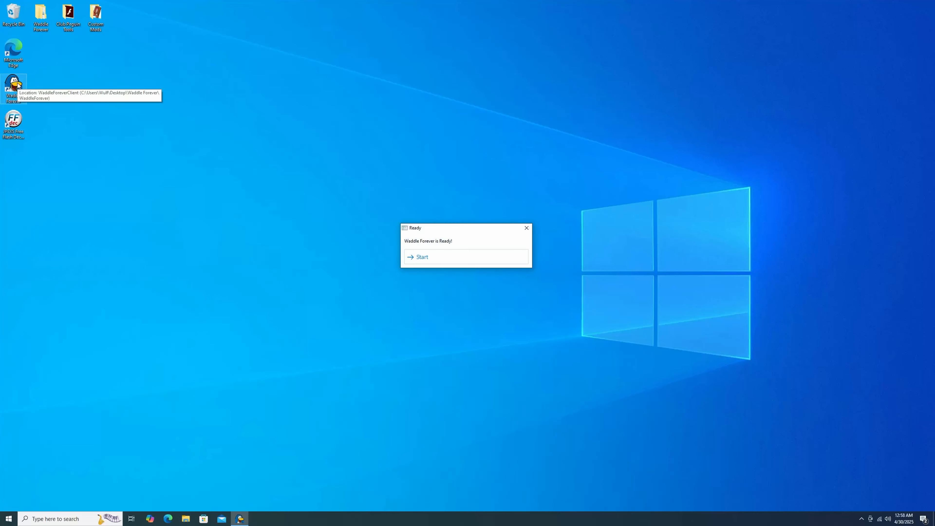
pyautogui.press('Return')
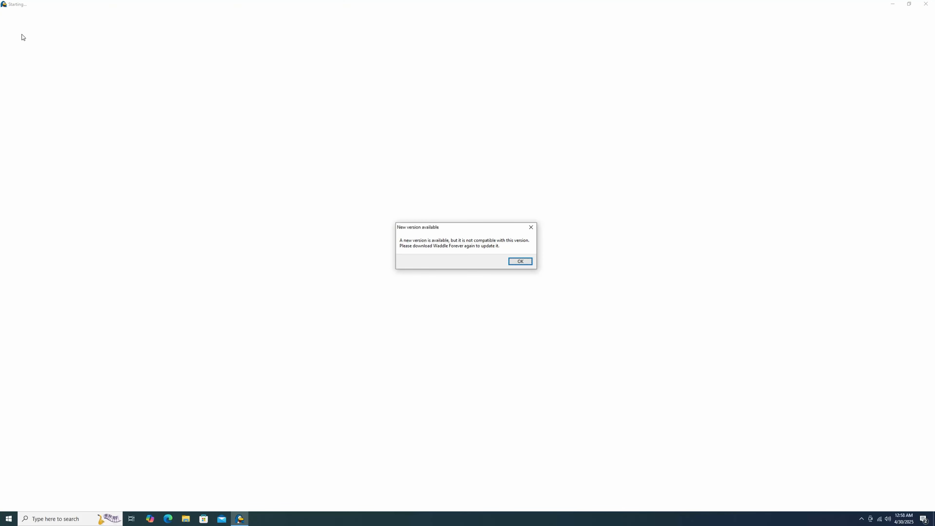
pyautogui.click(525, 260)
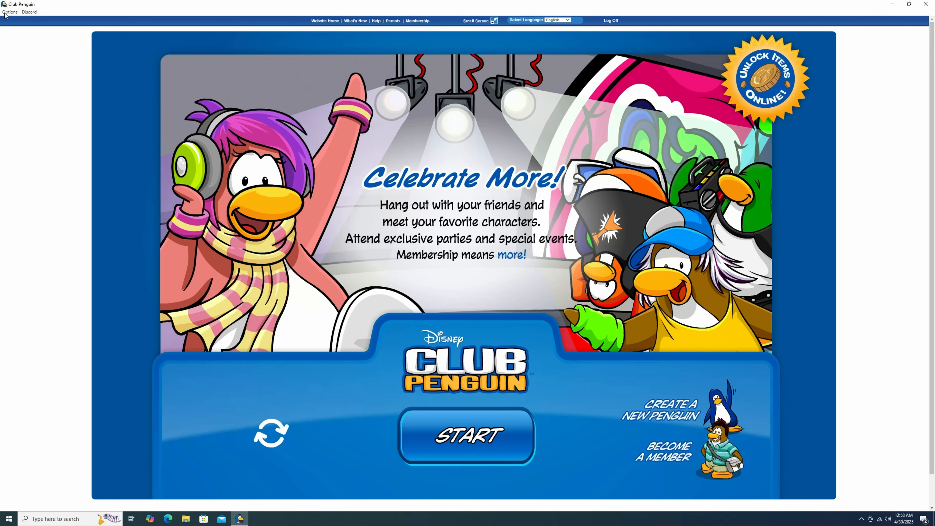
# Step: Enable the CoffeeShopMusicReplacer mod in the game's mod settings and close them
pyautogui.click(5, 14)
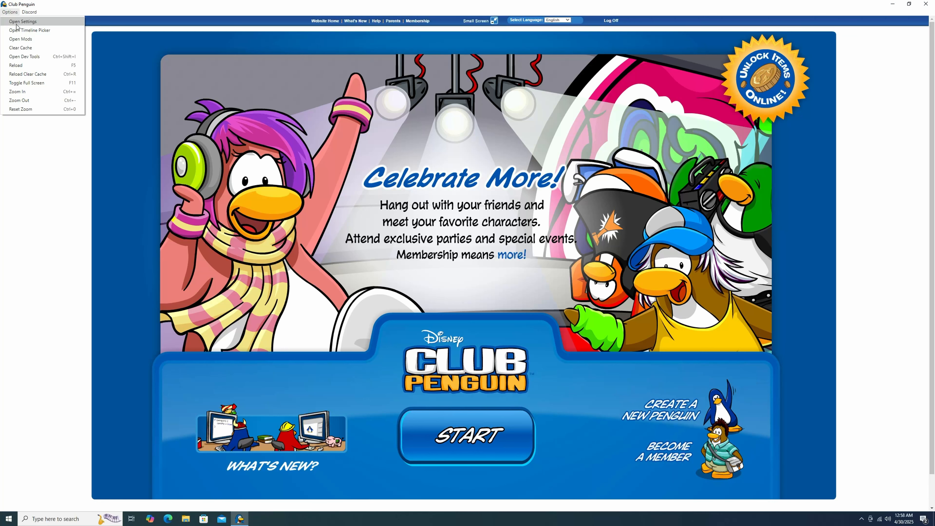
pyautogui.click(21, 40)
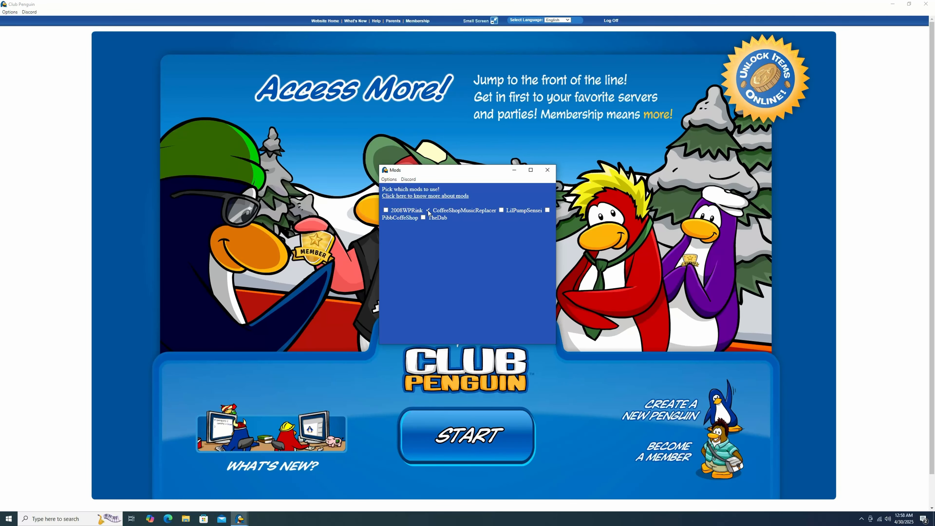
pyautogui.click(428, 210)
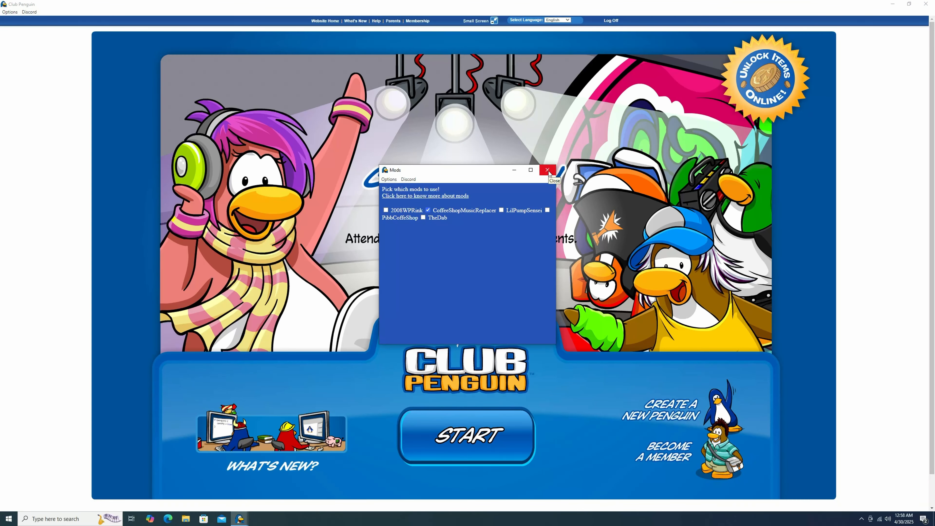
pyautogui.click(548, 170)
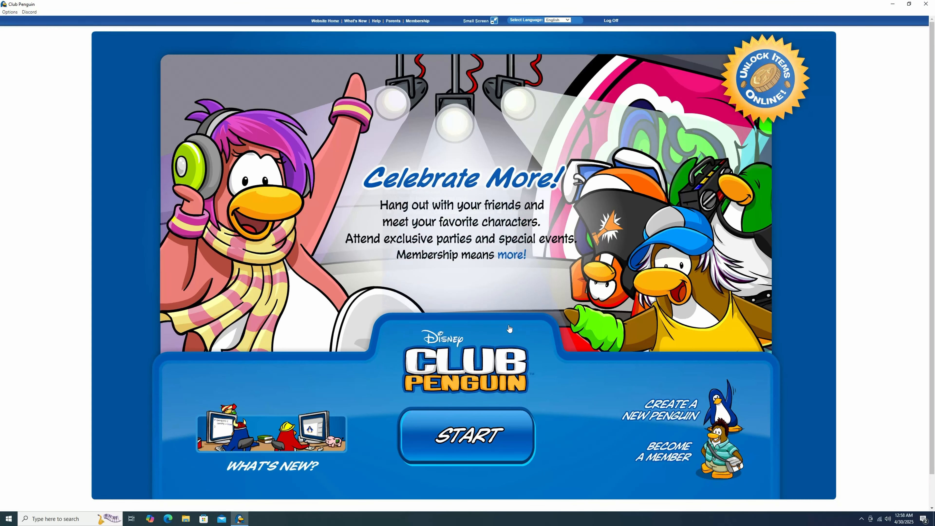
# Step: Start the game and log in with the penguin name and the account password
pyautogui.click(478, 436)
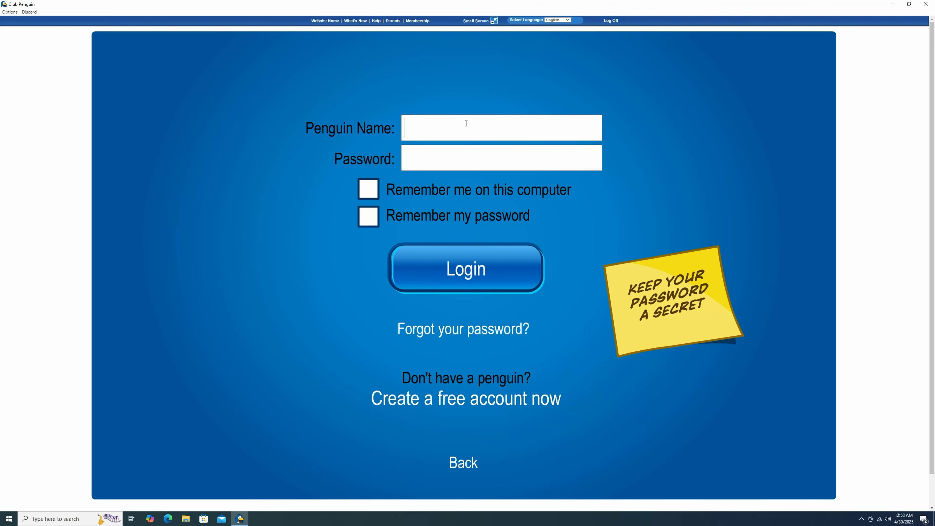
pyautogui.write('Pengston*****************')
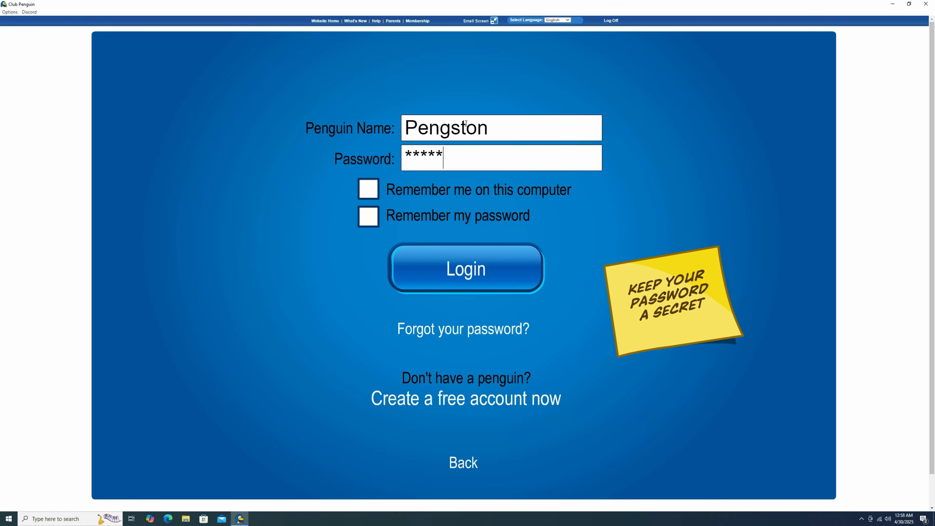
pyautogui.press('Return')
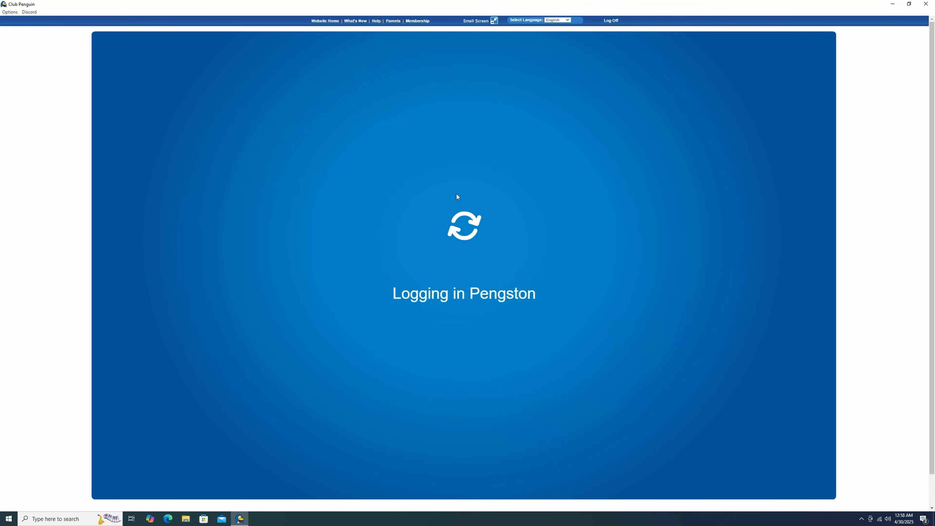
pyautogui.click(435, 156)
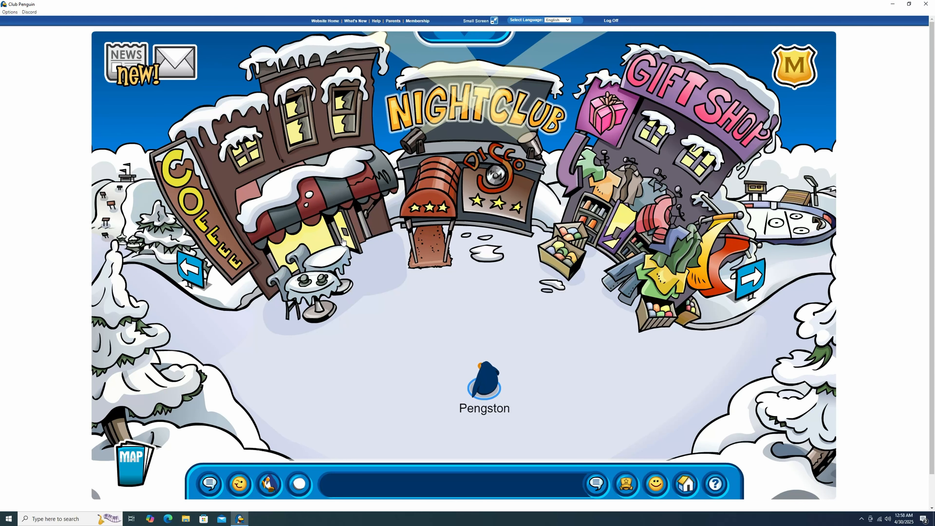
# Step: Enter the Coffee Shop to check its replaced music, and walk back out into the town
pyautogui.click(369, 243)
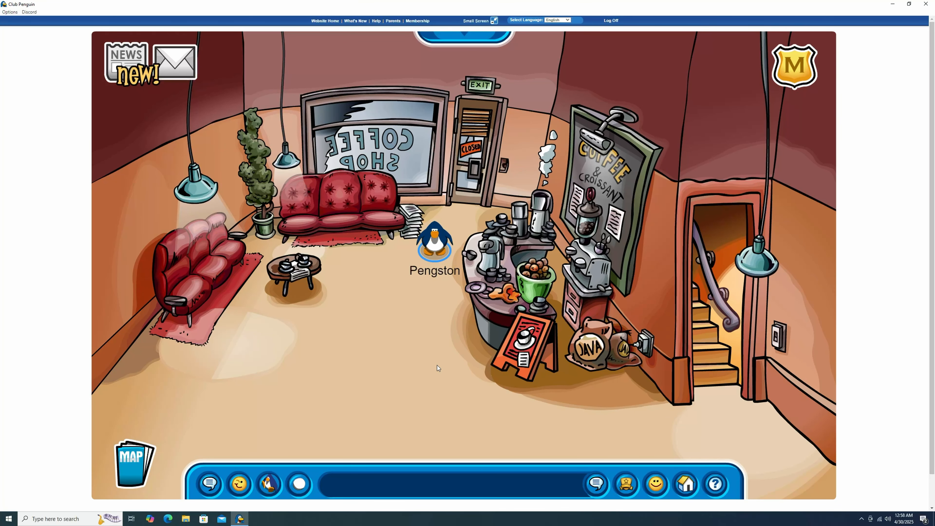
pyautogui.click(458, 170)
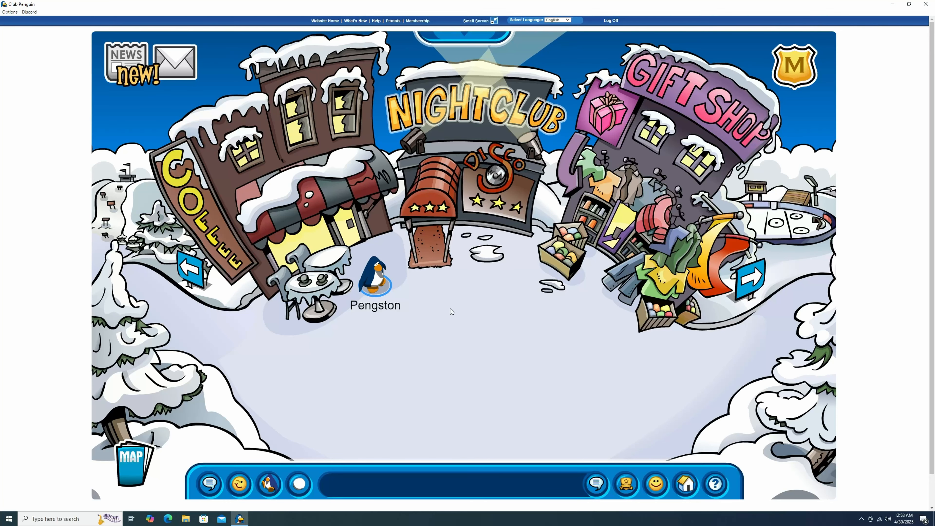
pyautogui.click(449, 321)
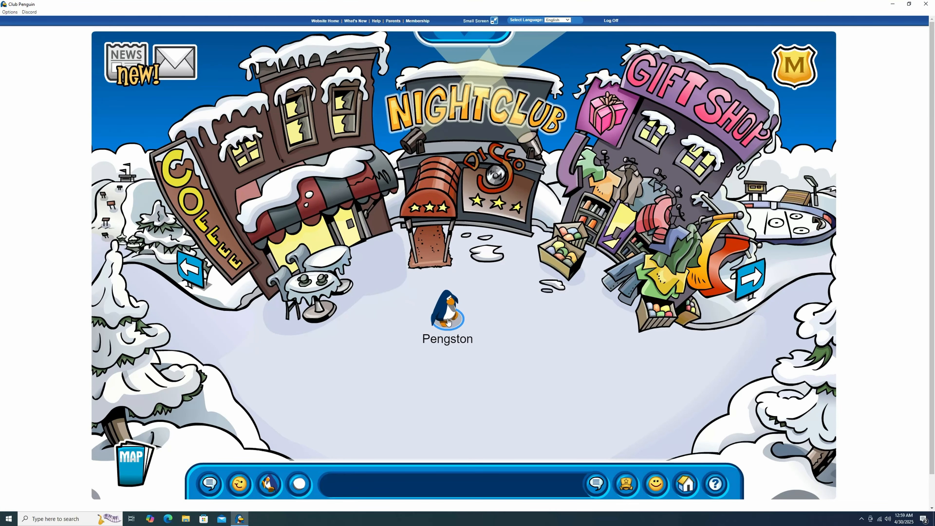